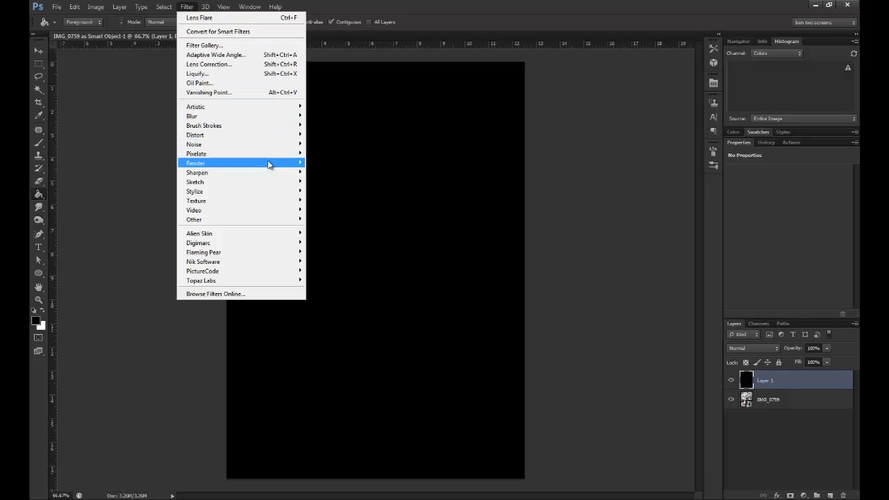
{"action": "mouse_move", "coordinate": [268, 163]}
{"action": "left_click", "coordinate": [350, 191]}
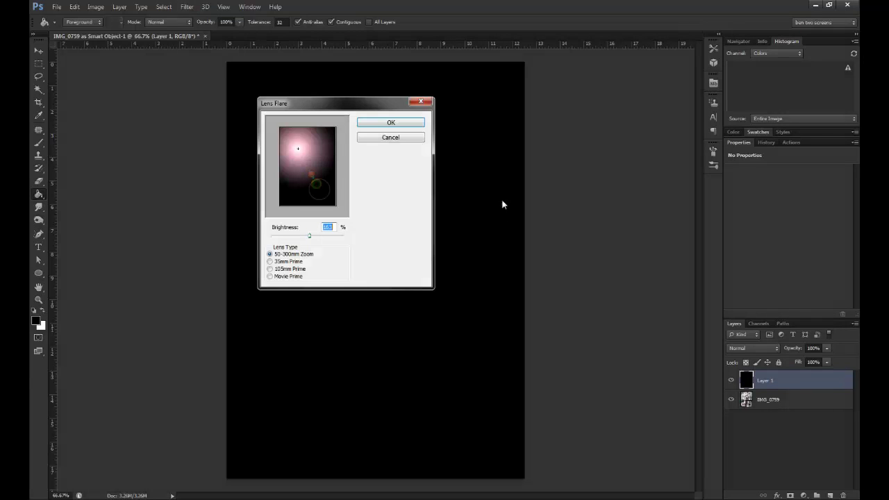
{"action": "left_click_drag", "start_coordinate": [299, 150], "coordinate": [309, 168]}
{"action": "left_click", "coordinate": [387, 136]}
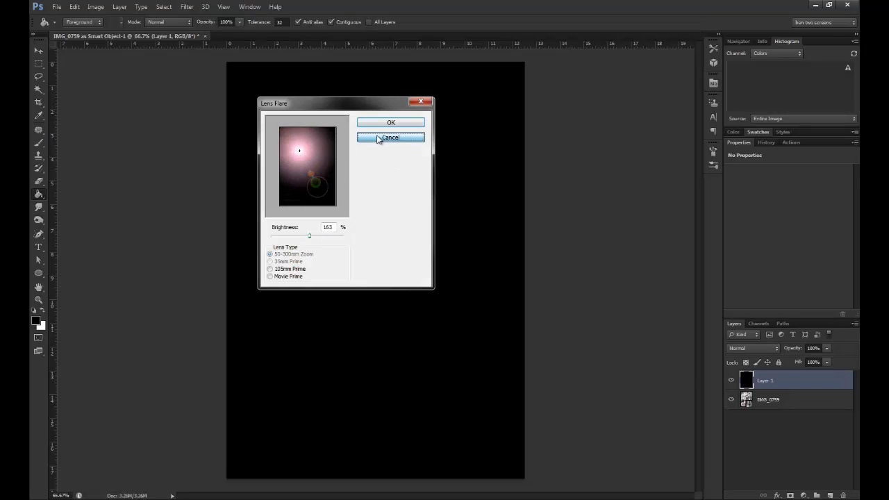
{"action": "left_click", "coordinate": [731, 380]}
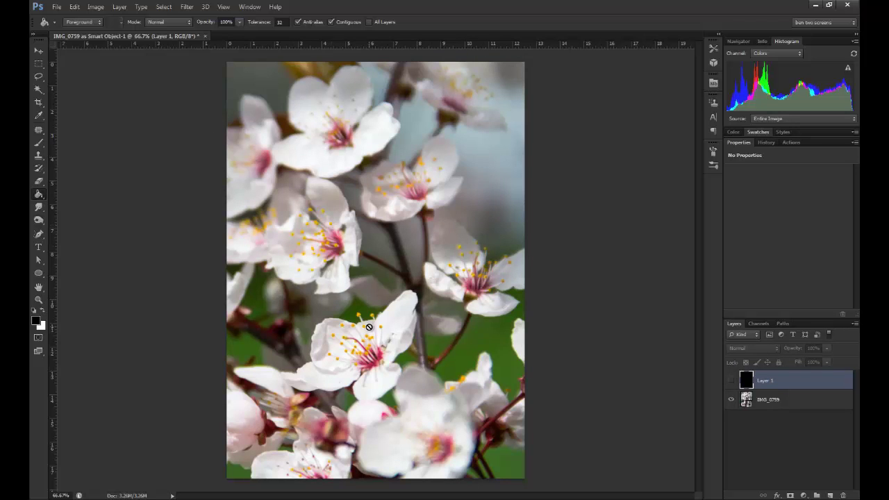
{"action": "left_click", "coordinate": [731, 380]}
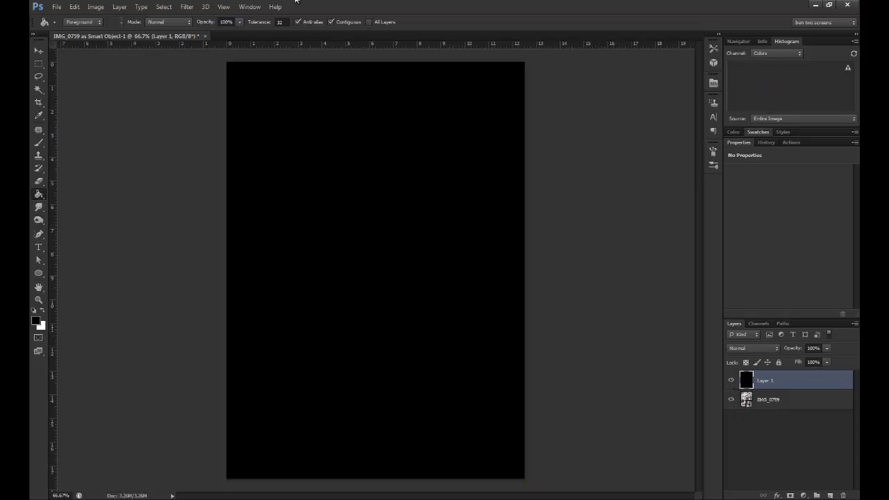
Render a 50-300mm Zoom lens flare on the black layer, centred near its upper left, with slightly raised brightness.
{"action": "left_click", "coordinate": [187, 6]}
{"action": "mouse_move", "coordinate": [232, 162]}
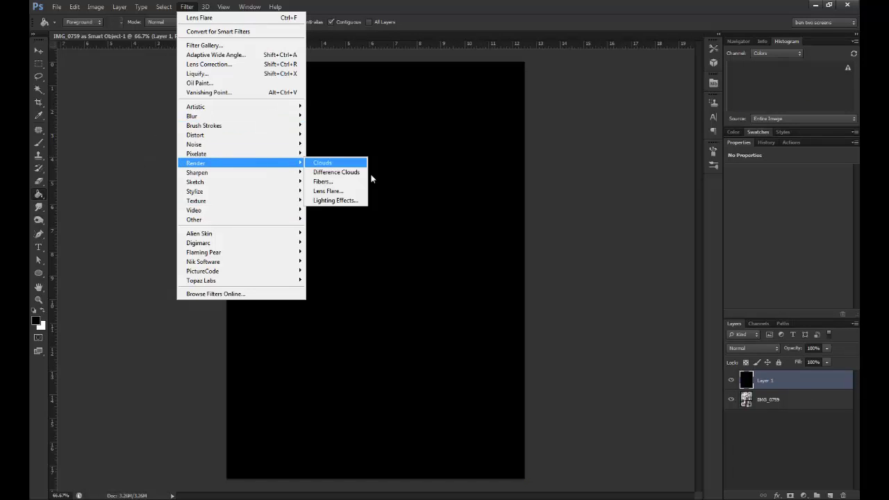
{"action": "left_click", "coordinate": [332, 194]}
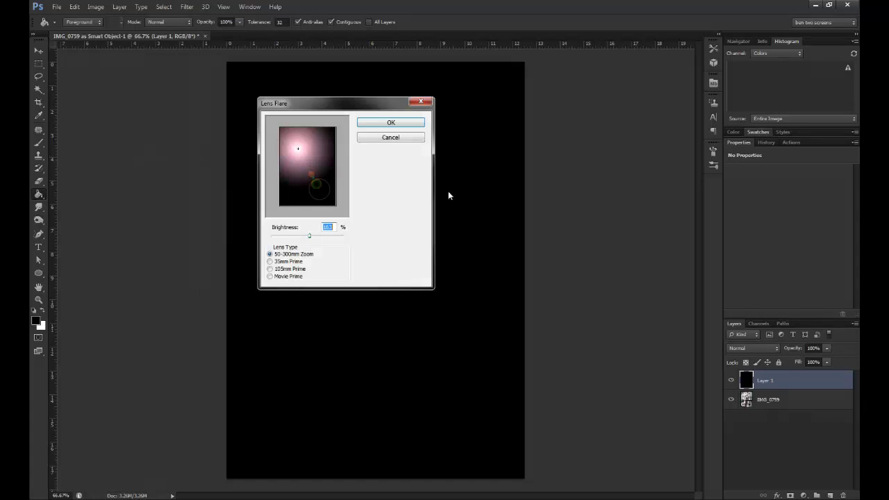
{"action": "left_click", "coordinate": [290, 143]}
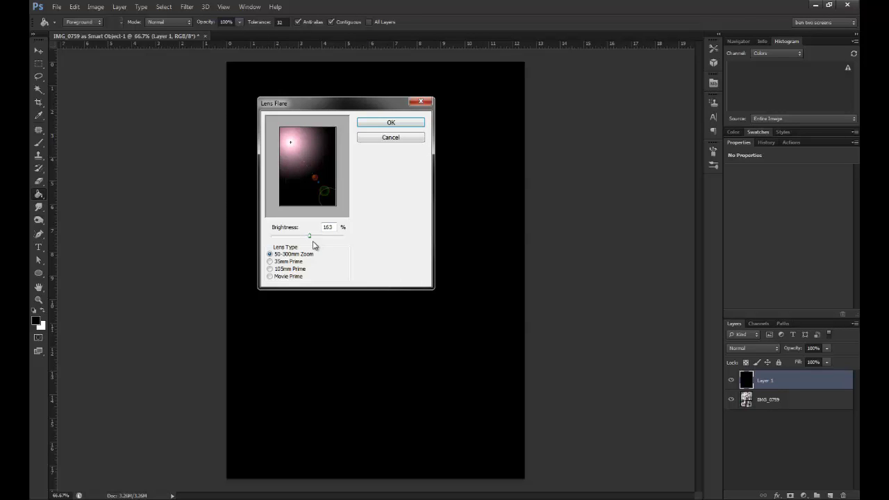
{"action": "left_click_drag", "start_coordinate": [310, 236], "coordinate": [312, 238]}
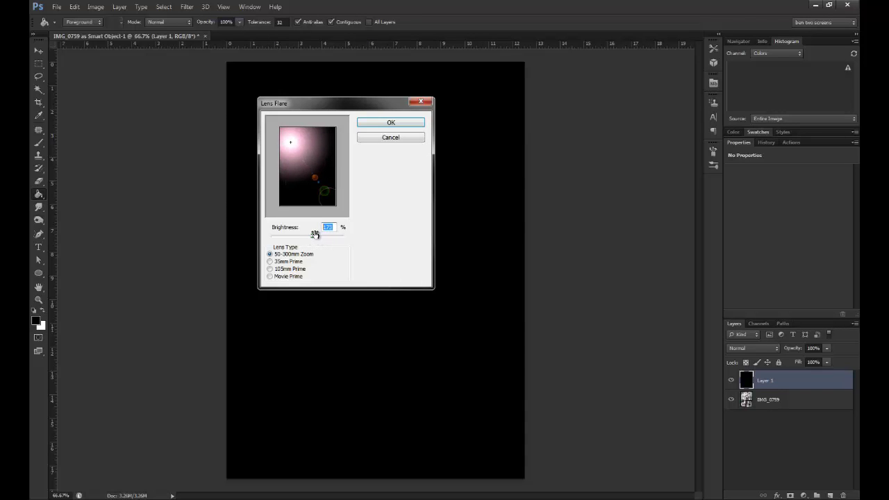
{"action": "left_click_drag", "start_coordinate": [315, 234], "coordinate": [312, 235]}
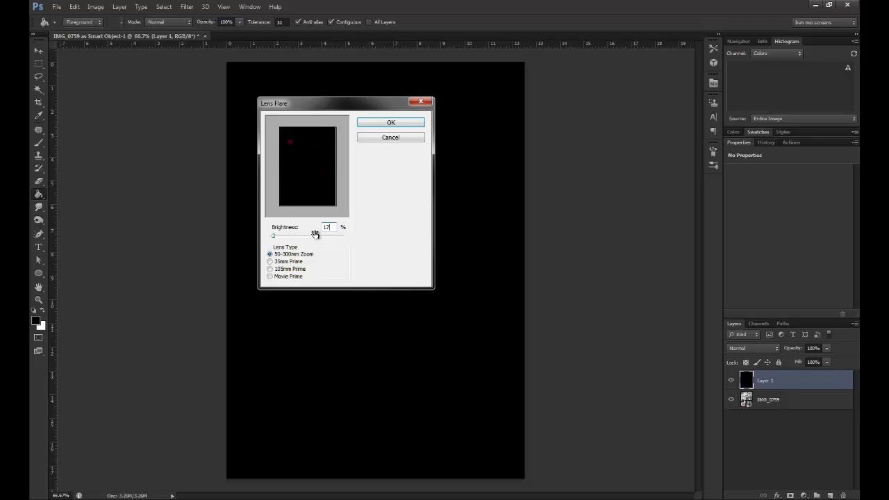
{"action": "left_click", "coordinate": [380, 125]}
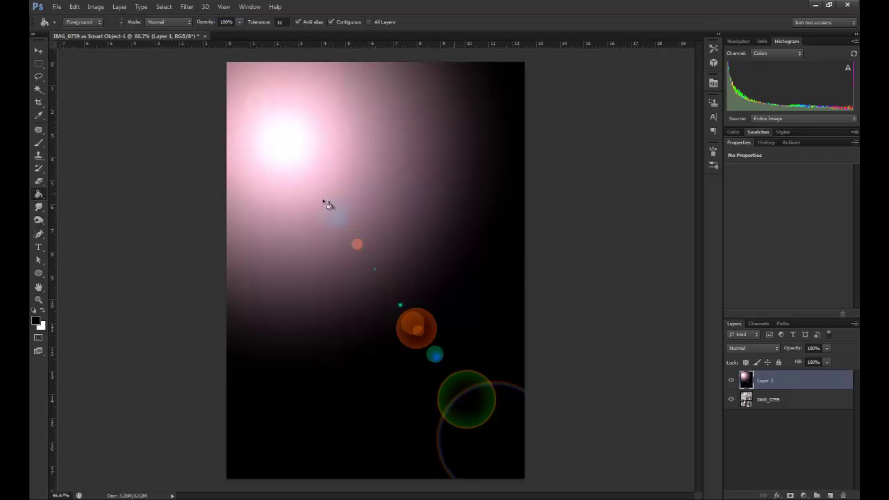
Set the lens flare layer's blend mode to Screen.
{"action": "left_click", "coordinate": [40, 51]}
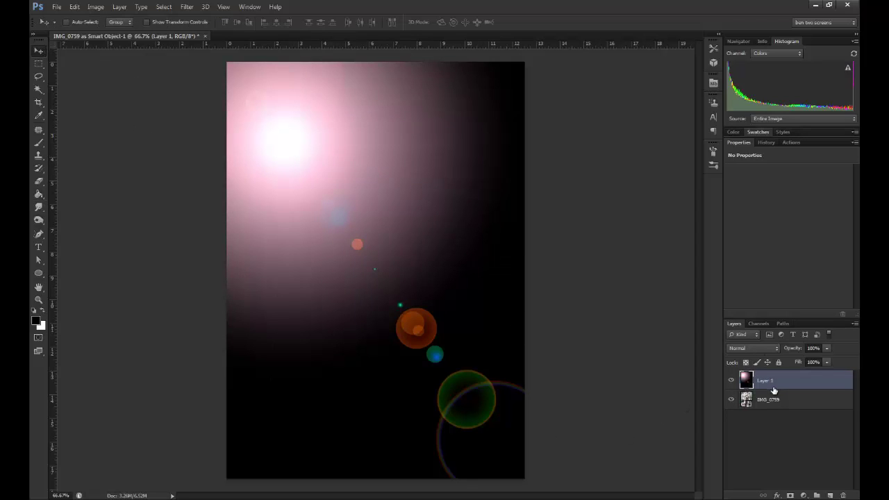
{"action": "left_click", "coordinate": [754, 350]}
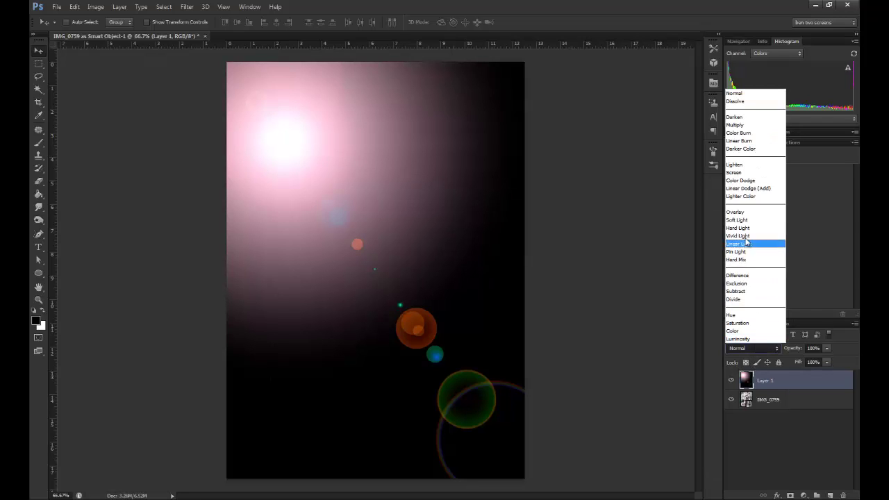
{"action": "left_click", "coordinate": [742, 178]}
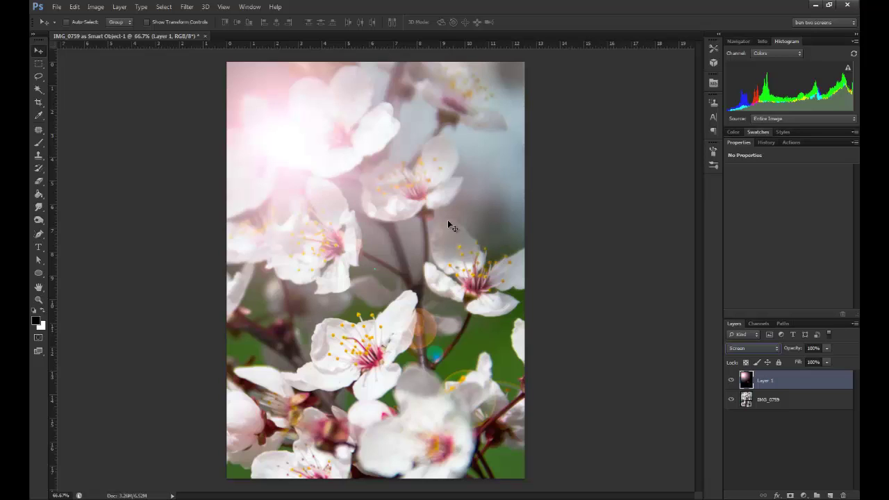
Place the bokeh pack 1 011 image above the flare layer and scale it to about 158% so it covers the canvas.
{"action": "left_click", "coordinate": [830, 495]}
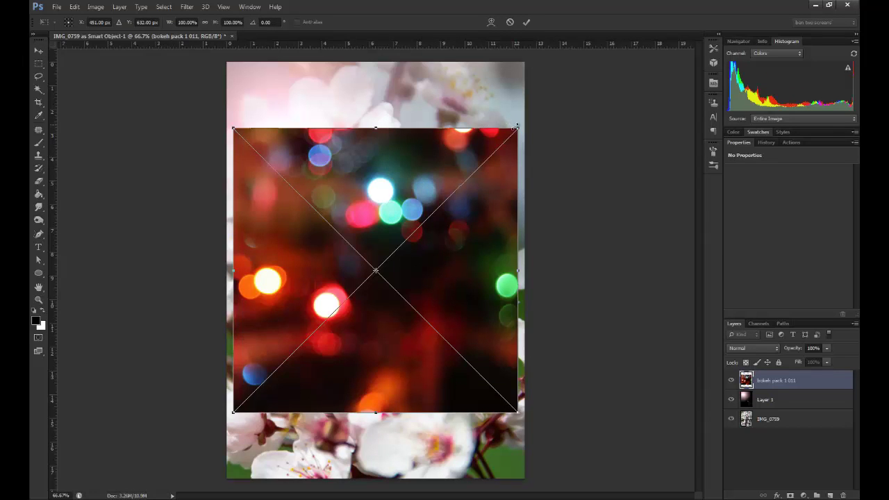
{"action": "left_click_drag", "start_coordinate": [514, 127], "coordinate": [614, 61]}
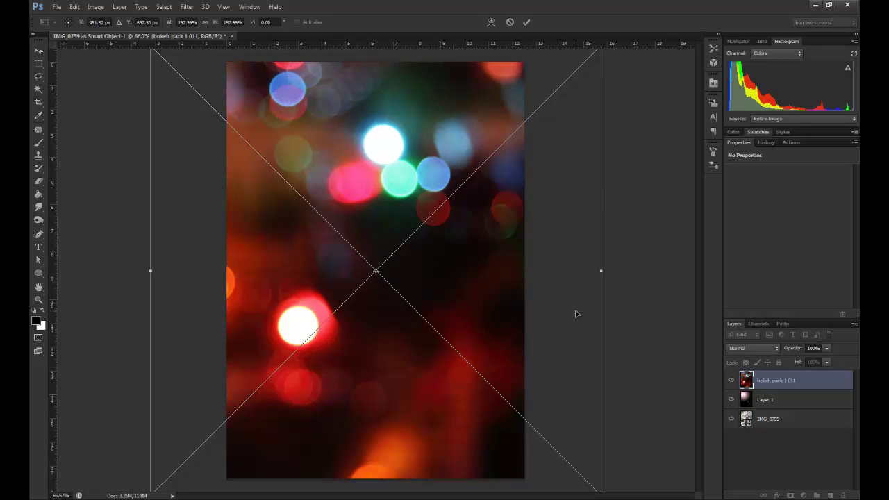
{"action": "key", "text": "Return"}
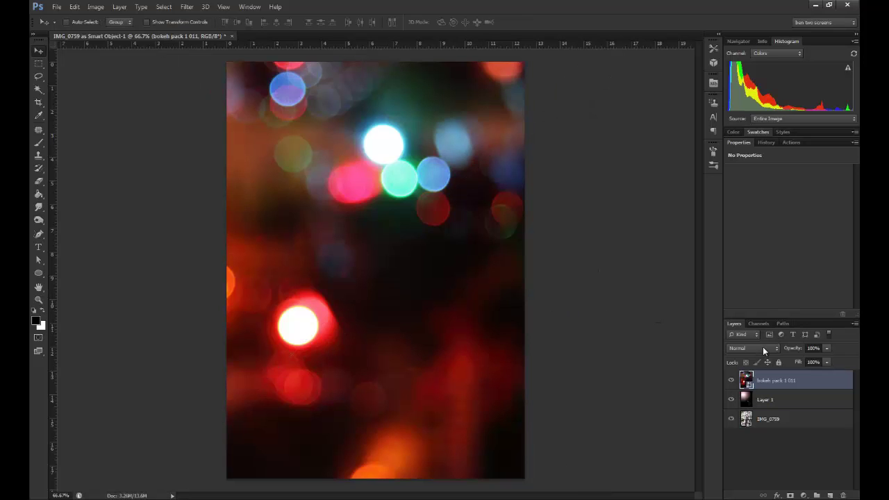
Set the bokeh layer's blend mode to Overlay and its opacity to 60%.
{"action": "left_click", "coordinate": [762, 347]}
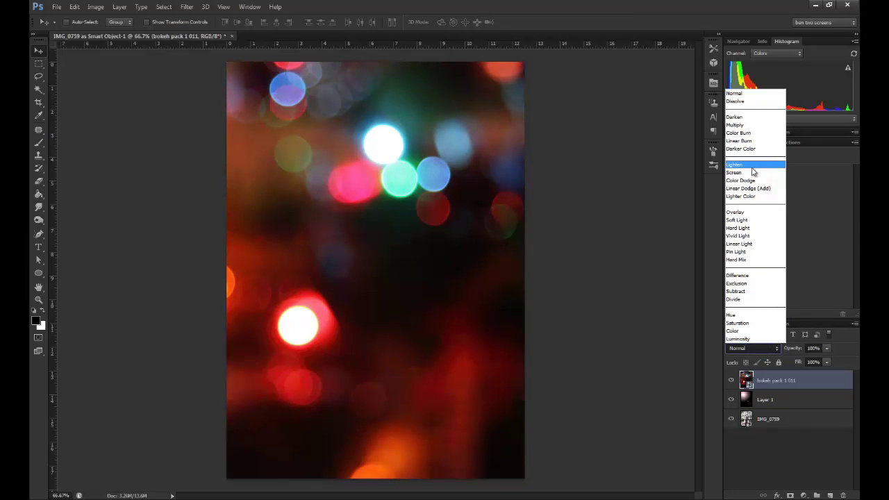
{"action": "left_click", "coordinate": [752, 212]}
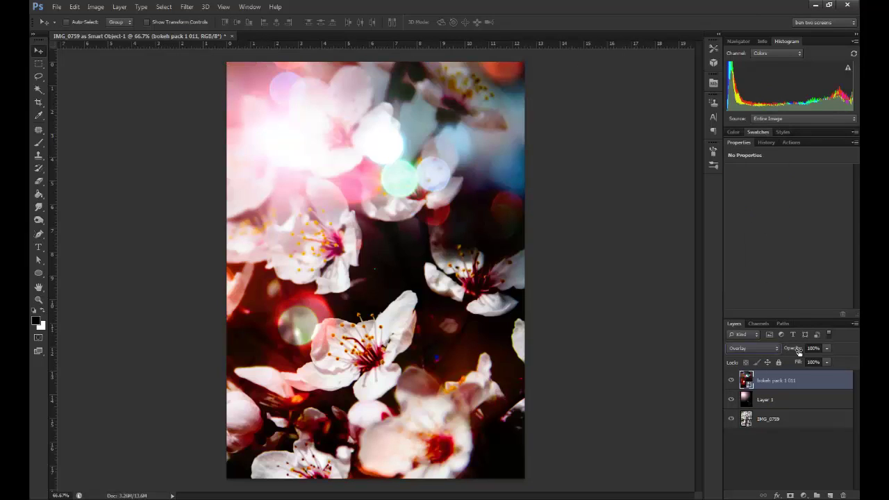
{"action": "left_click", "coordinate": [826, 349]}
{"action": "left_click_drag", "start_coordinate": [821, 362], "coordinate": [808, 359]}
{"action": "left_click", "coordinate": [814, 349]}
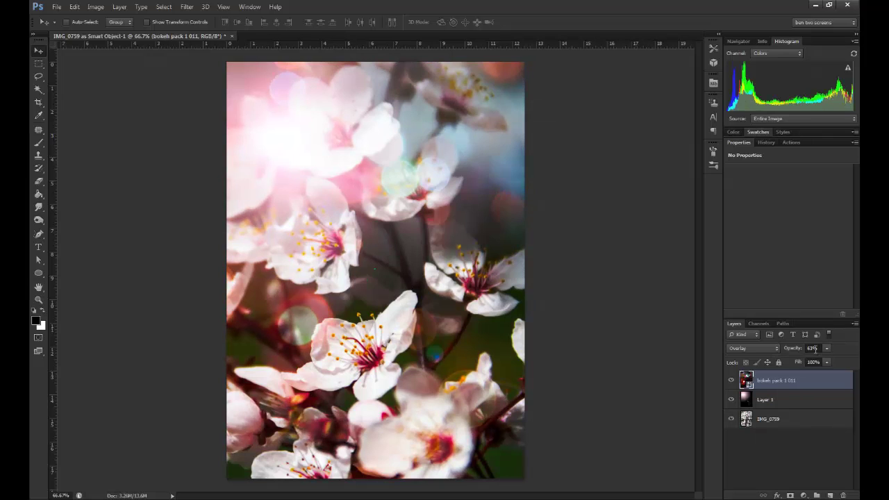
{"action": "type", "text": "60"}
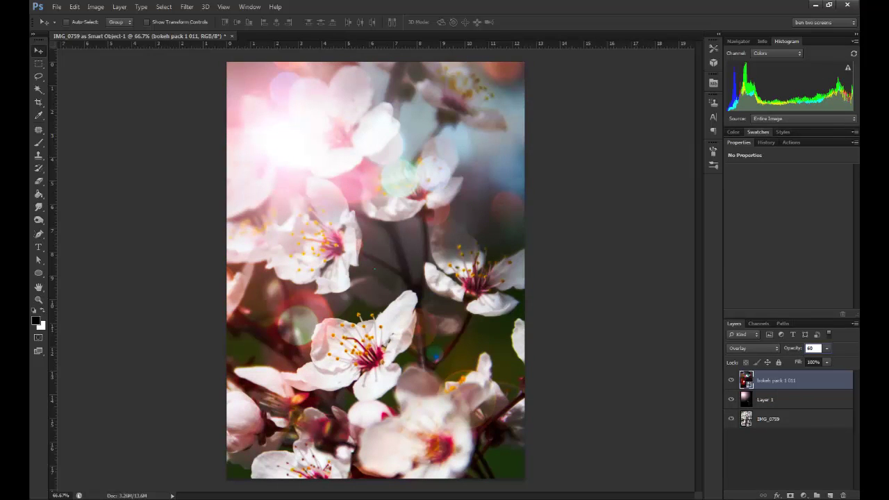
Add a Solid Color fill layer above the bokeh layer in a muted pink with a hue of about 320°.
{"action": "left_click", "coordinate": [803, 494]}
{"action": "left_click", "coordinate": [805, 280]}
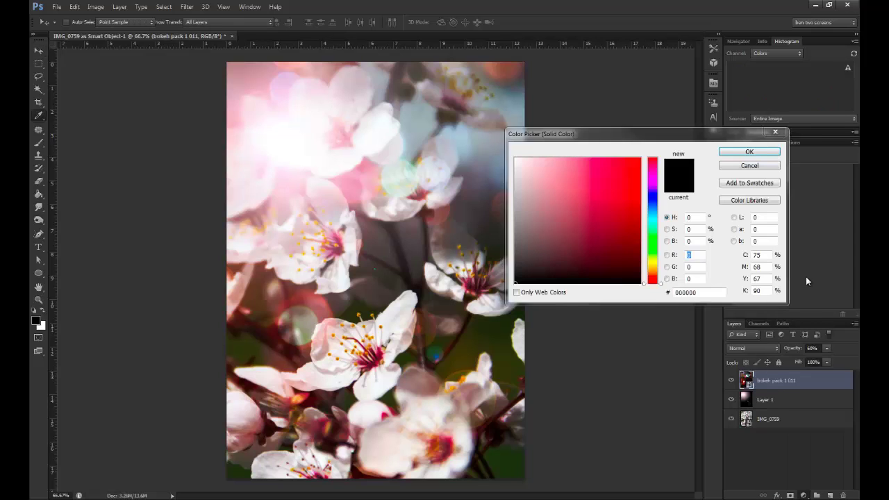
{"action": "mouse_move", "coordinate": [655, 183]}
{"action": "left_mouse_down"}
{"action": "mouse_move", "coordinate": [659, 200]}
{"action": "mouse_move", "coordinate": [660, 171]}
{"action": "left_mouse_up"}
{"action": "left_click", "coordinate": [575, 179]}
{"action": "left_click_drag", "start_coordinate": [575, 180], "coordinate": [555, 179]}
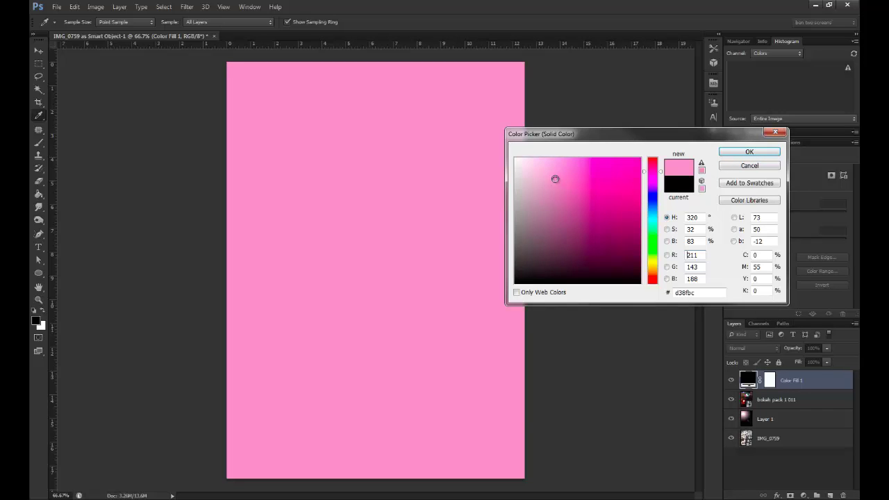
{"action": "left_click_drag", "start_coordinate": [556, 179], "coordinate": [552, 198]}
{"action": "left_click", "coordinate": [737, 152]}
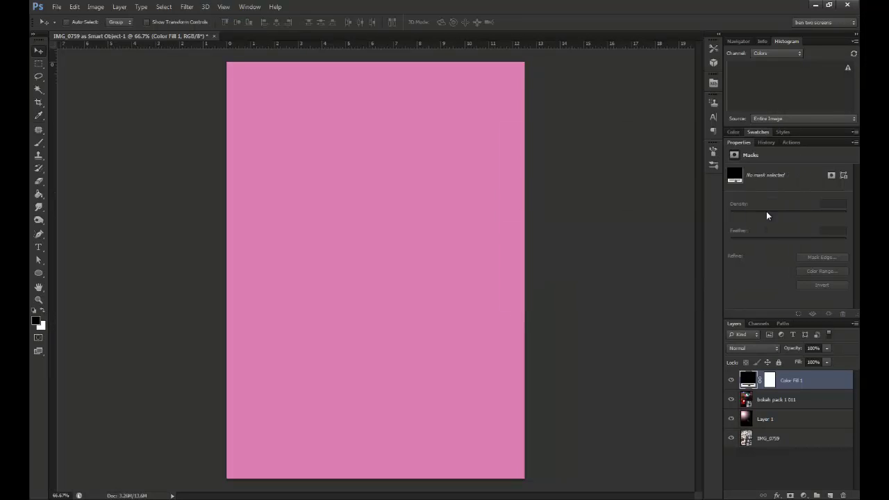
Set the pink fill layer's blend mode to Screen and its opacity to about 74%.
{"action": "left_click", "coordinate": [768, 349]}
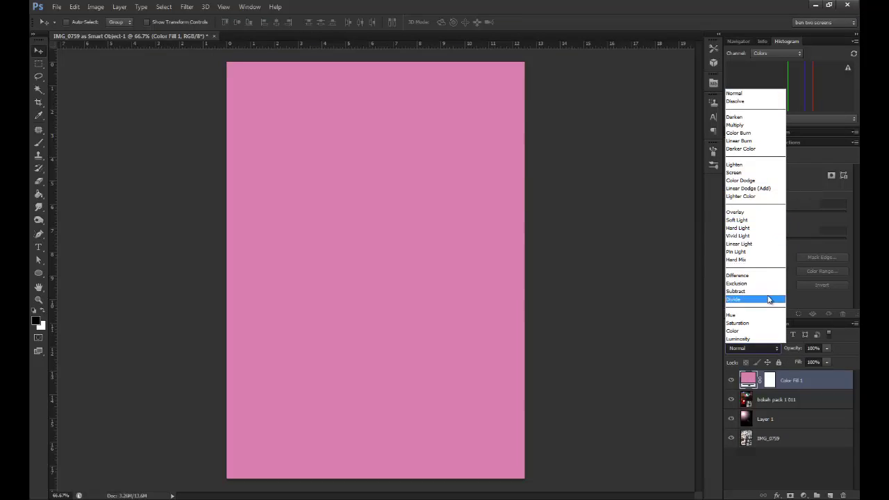
{"action": "left_click", "coordinate": [738, 172]}
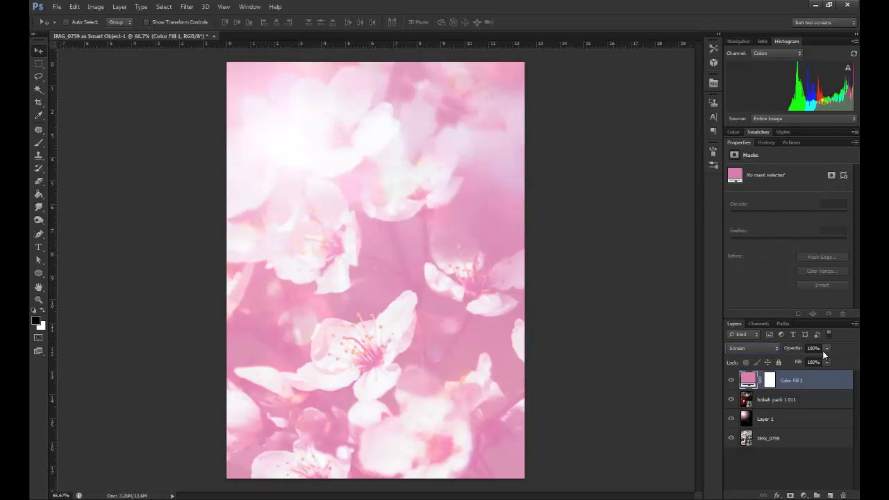
{"action": "left_click", "coordinate": [825, 350]}
{"action": "left_click_drag", "start_coordinate": [810, 360], "coordinate": [814, 360]}
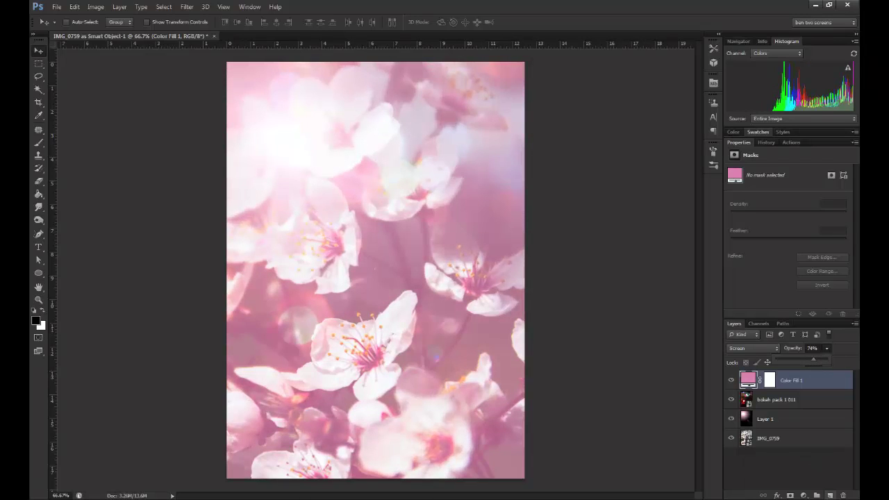
Add a second Solid Color fill layer above the pink one in a pale cream yellow.
{"action": "left_click", "coordinate": [803, 495]}
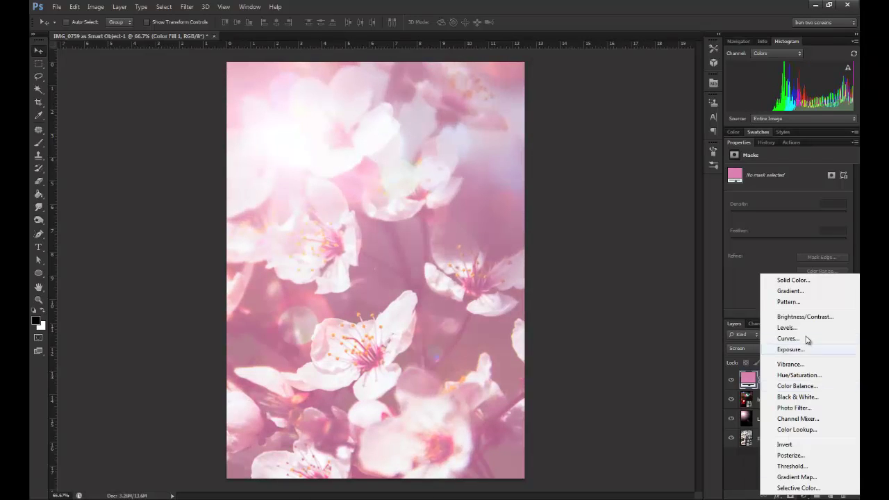
{"action": "left_click", "coordinate": [792, 280]}
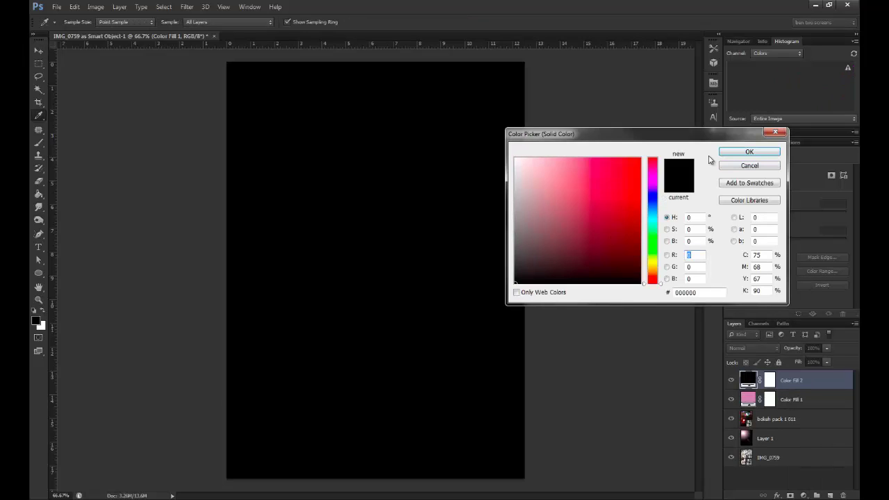
{"action": "left_click", "coordinate": [654, 267]}
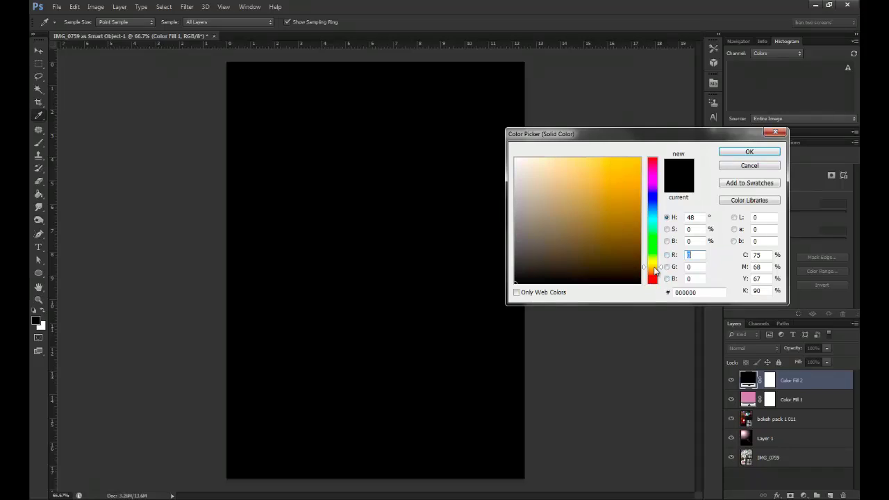
{"action": "left_click", "coordinate": [654, 266]}
{"action": "left_click", "coordinate": [654, 264]}
{"action": "mouse_move", "coordinate": [559, 160]}
{"action": "left_mouse_down"}
{"action": "mouse_move", "coordinate": [530, 159]}
{"action": "mouse_move", "coordinate": [543, 161]}
{"action": "left_mouse_up"}
{"action": "left_click", "coordinate": [749, 152]}
Blend the cream fill layer in Overlay mode at about 49% opacity, comparing the image with the layer hidden and shown.
{"action": "left_click", "coordinate": [771, 347]}
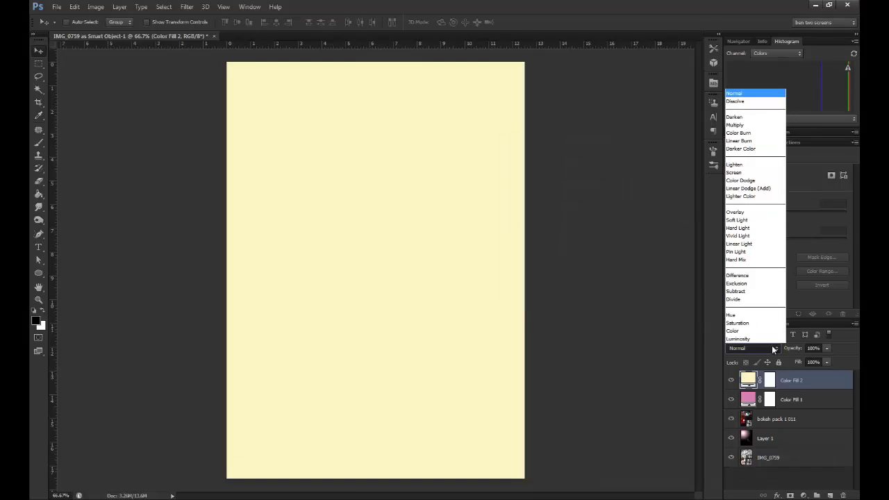
{"action": "left_click", "coordinate": [756, 213]}
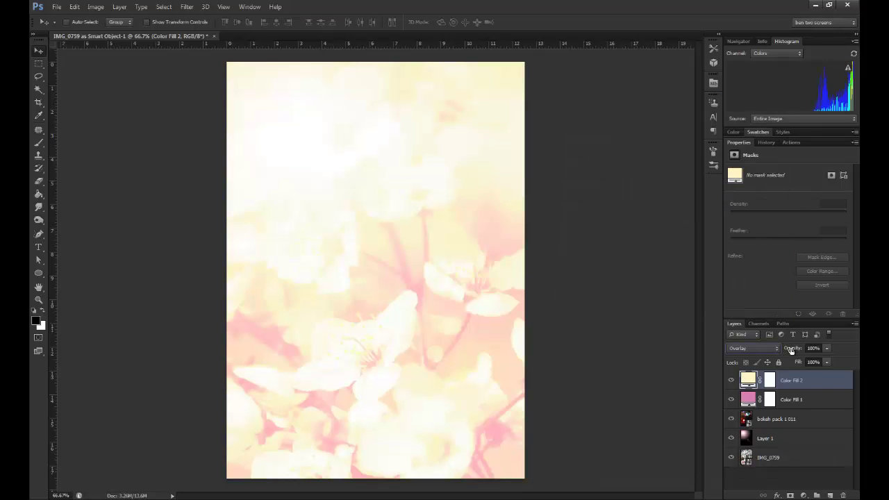
{"action": "left_click", "coordinate": [825, 349]}
{"action": "left_click_drag", "start_coordinate": [820, 362], "coordinate": [807, 361]}
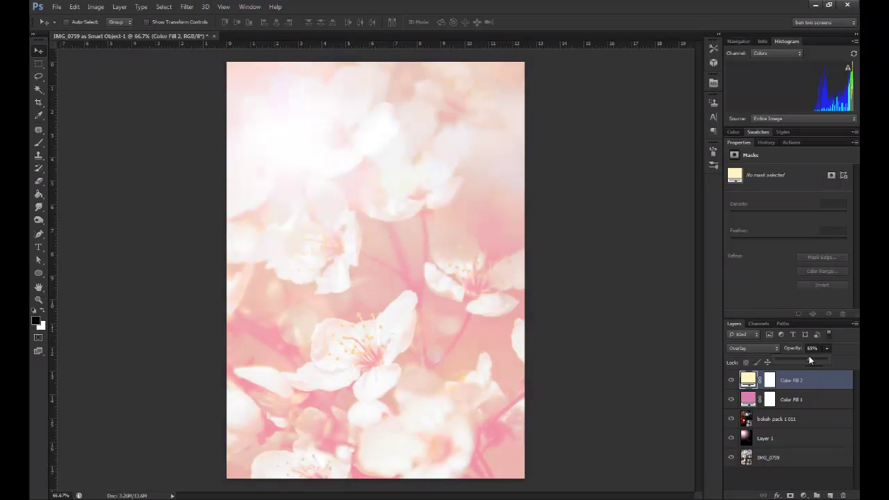
{"action": "left_click_drag", "start_coordinate": [809, 360], "coordinate": [808, 360]}
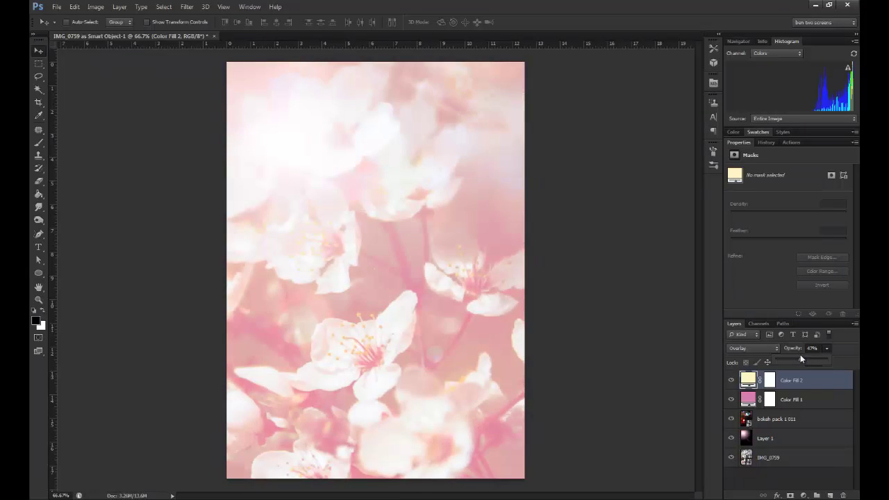
{"action": "left_click", "coordinate": [731, 380]}
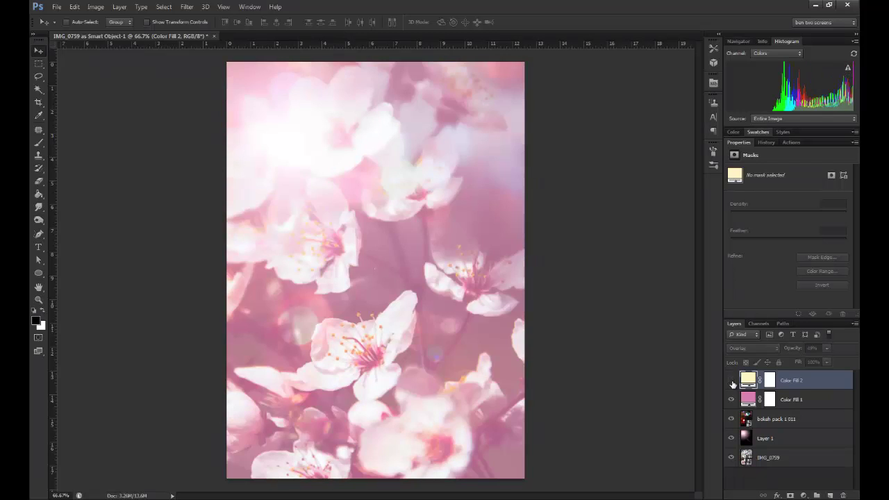
{"action": "left_click", "coordinate": [731, 381]}
{"action": "left_click", "coordinate": [731, 380]}
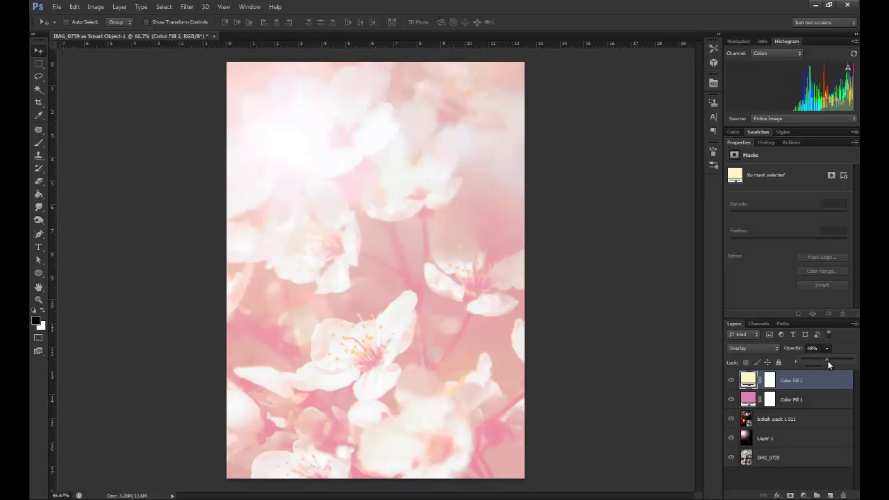
Lower the cream fill layer's opacity to about 33% and deselect the layer.
{"action": "left_click_drag", "start_coordinate": [818, 360], "coordinate": [823, 359]}
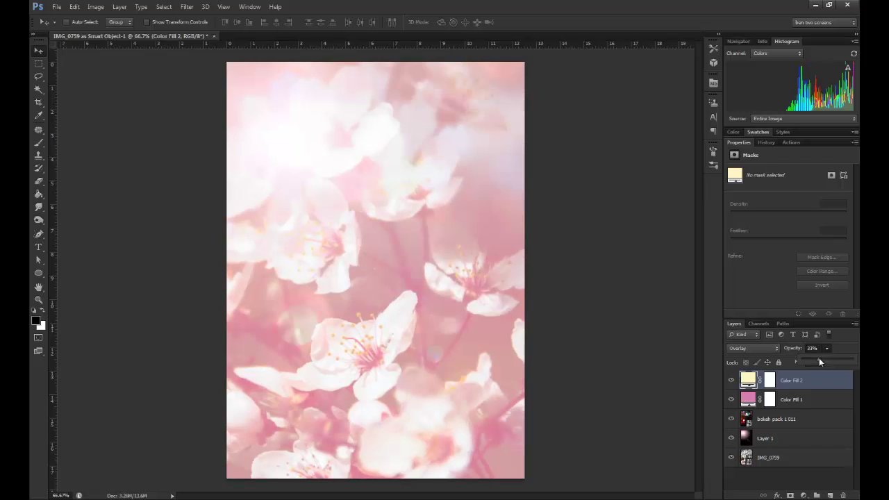
{"action": "left_click", "coordinate": [817, 469]}
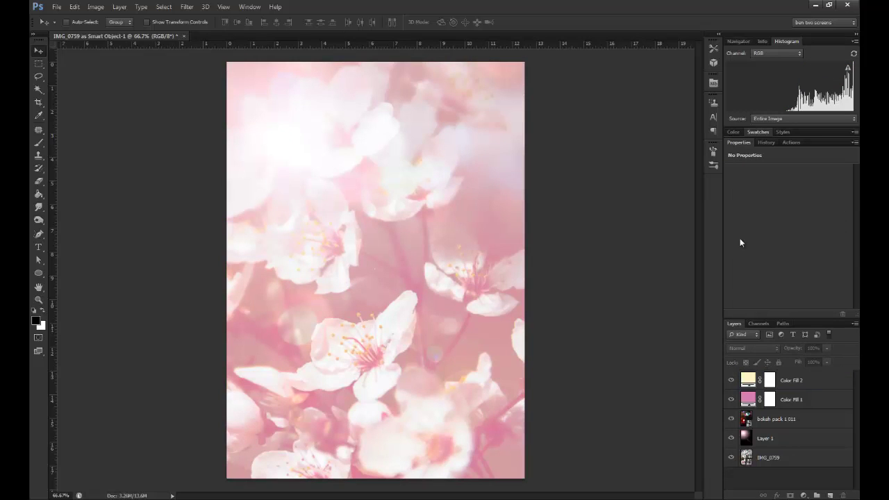
Add a Gradient fill layer above the cream fill using the Foreground to Transparent preset.
{"action": "left_click", "coordinate": [803, 495]}
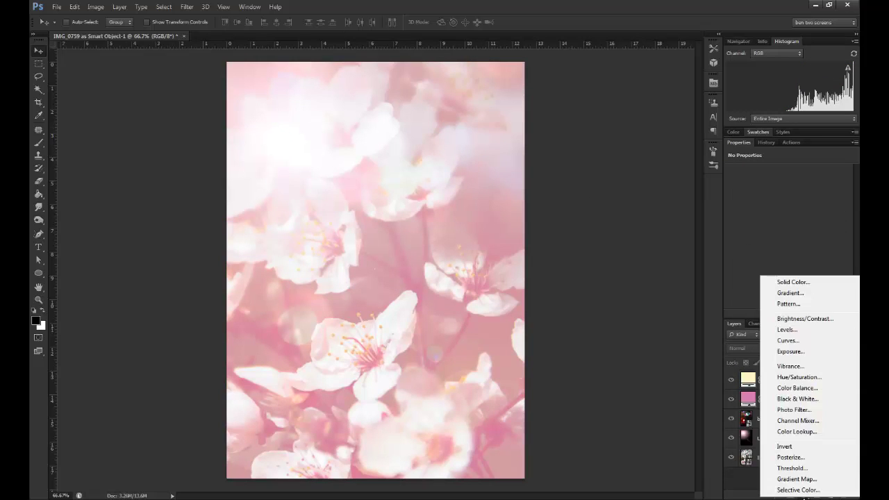
{"action": "left_click", "coordinate": [798, 294]}
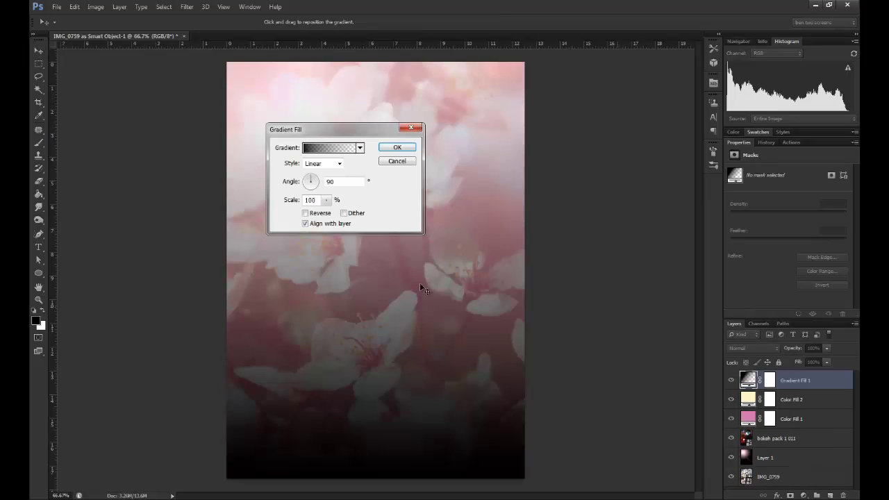
{"action": "left_click", "coordinate": [319, 151]}
{"action": "left_click", "coordinate": [388, 150]}
{"action": "left_click", "coordinate": [326, 135]}
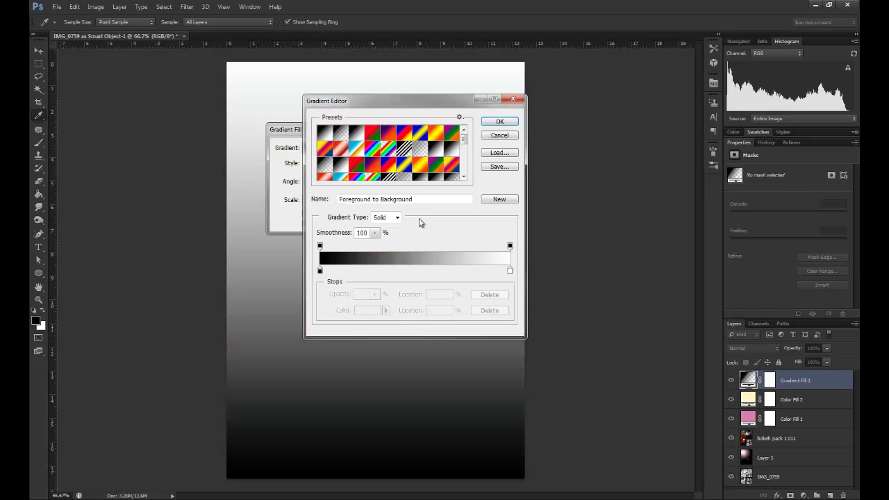
{"action": "left_click", "coordinate": [340, 133]}
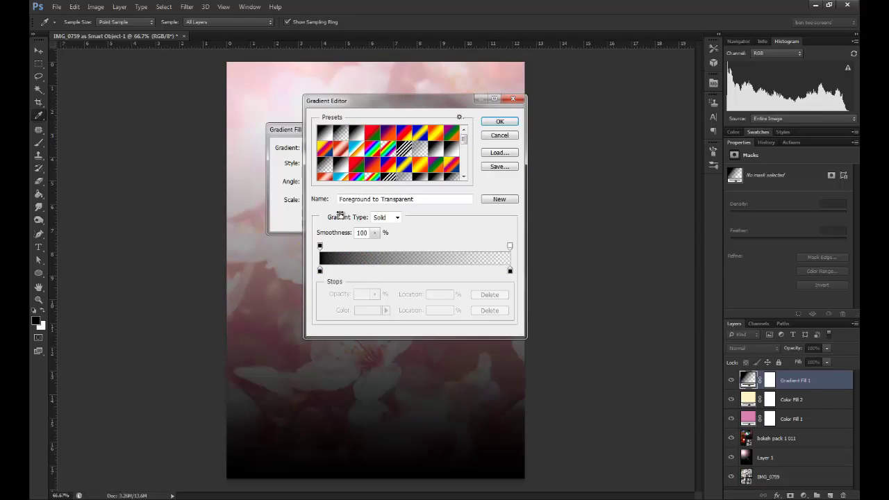
Recolour the gradient's opaque starting colour stop to dark golden brown, hex 584916.
{"action": "left_click", "coordinate": [319, 271]}
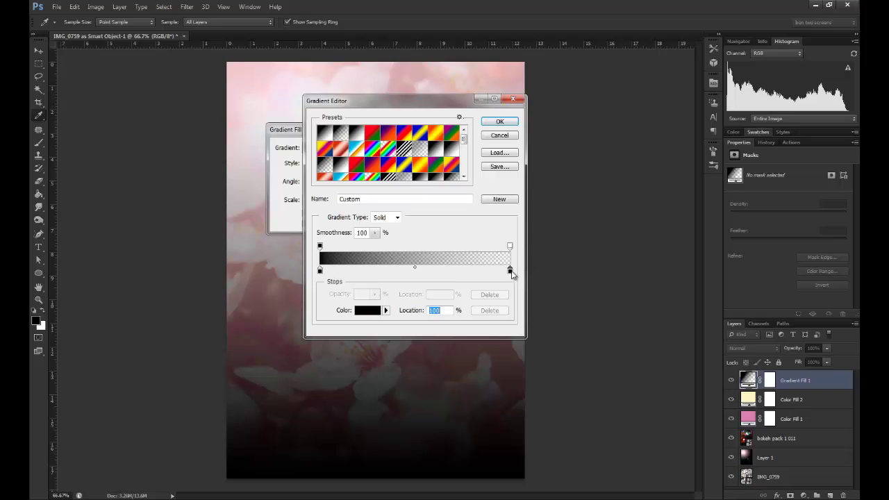
{"action": "left_click", "coordinate": [319, 272]}
{"action": "double_click", "coordinate": [319, 272]}
{"action": "left_click", "coordinate": [658, 267]}
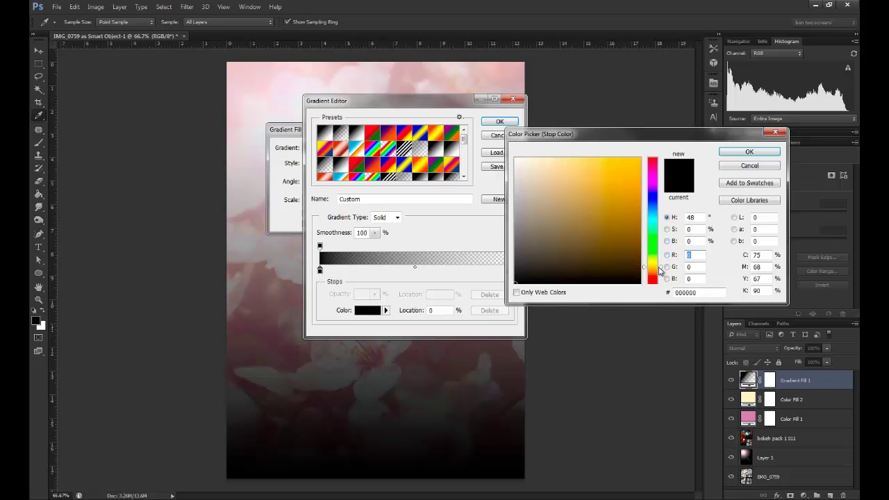
{"action": "mouse_move", "coordinate": [661, 269]}
{"action": "left_mouse_down"}
{"action": "mouse_move", "coordinate": [658, 182]}
{"action": "mouse_move", "coordinate": [660, 268]}
{"action": "left_mouse_up"}
{"action": "mouse_move", "coordinate": [614, 248]}
{"action": "left_mouse_down"}
{"action": "mouse_move", "coordinate": [598, 231]}
{"action": "mouse_move", "coordinate": [609, 240]}
{"action": "left_mouse_up"}
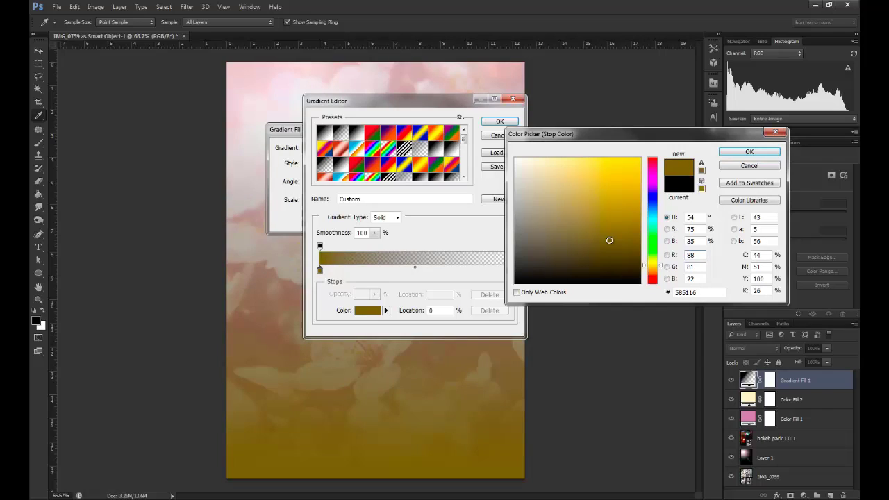
{"action": "left_click_drag", "start_coordinate": [658, 265], "coordinate": [661, 269]}
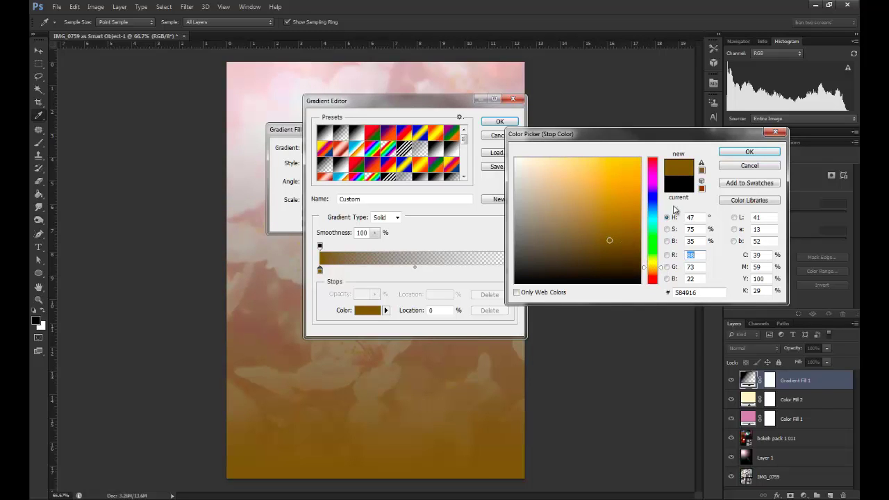
{"action": "left_click", "coordinate": [747, 151]}
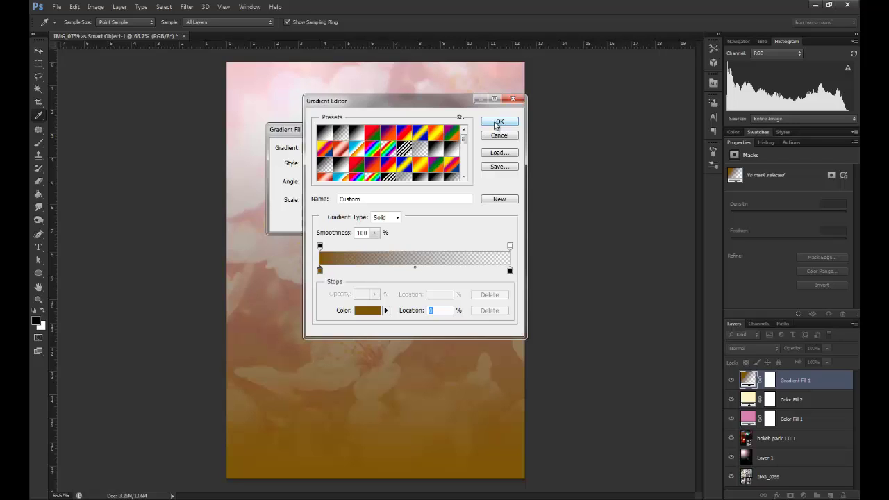
Accept the edited brown gradient and set the gradient fill's scale to 150%.
{"action": "left_click", "coordinate": [498, 123]}
{"action": "left_click", "coordinate": [327, 201]}
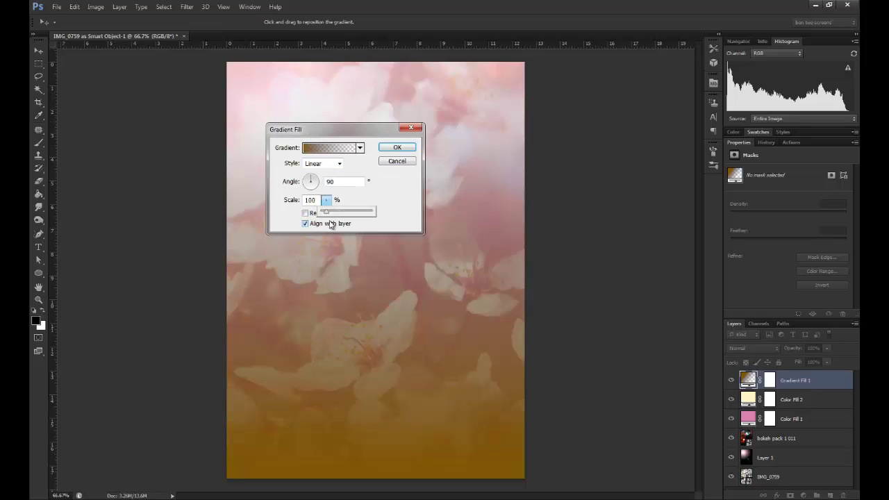
{"action": "left_click_drag", "start_coordinate": [329, 215], "coordinate": [332, 216]}
{"action": "double_click", "coordinate": [307, 200]}
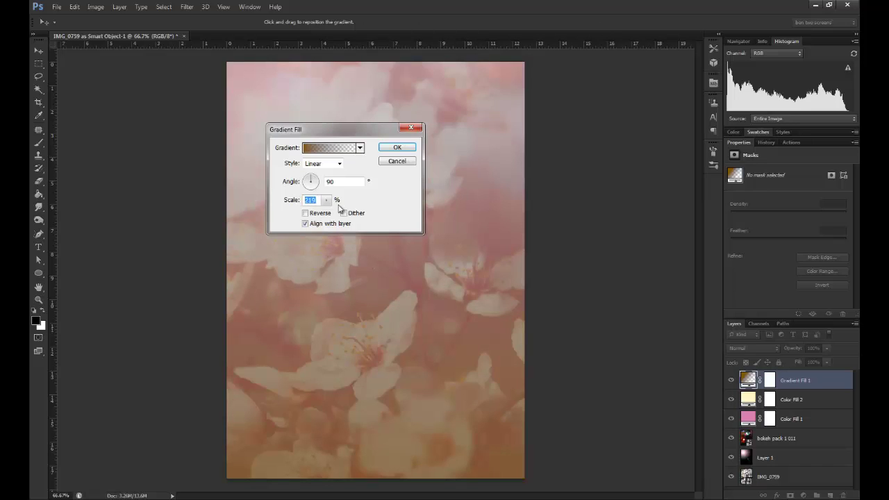
{"action": "type", "text": "150"}
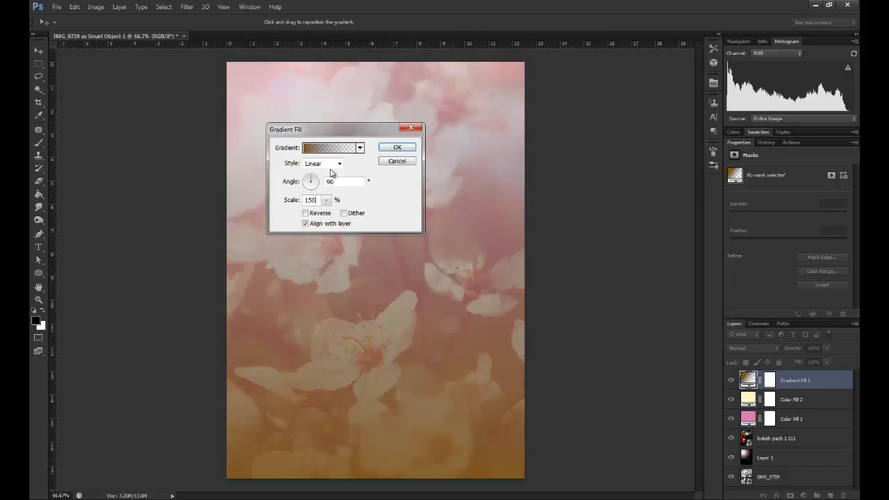
{"action": "left_click", "coordinate": [397, 148]}
Blend the brown gradient fill layer in Soft Light mode and compare the image with the layer hidden and shown.
{"action": "left_click", "coordinate": [754, 346]}
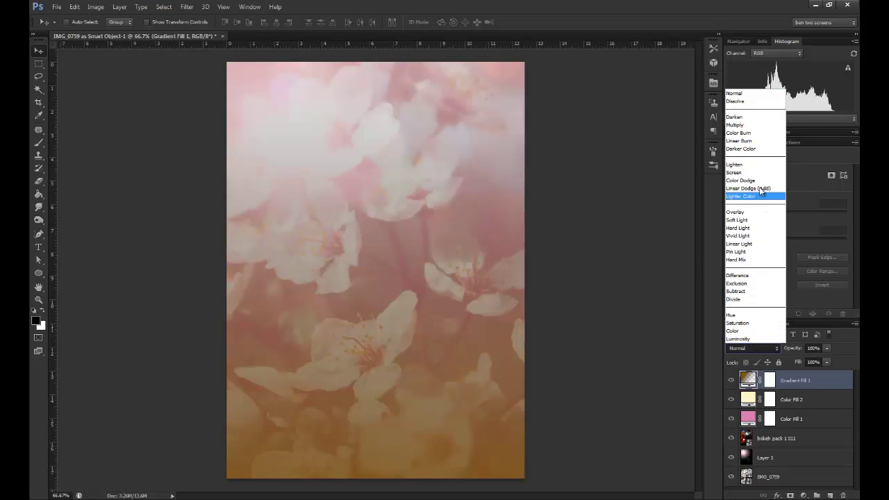
{"action": "left_click", "coordinate": [750, 220]}
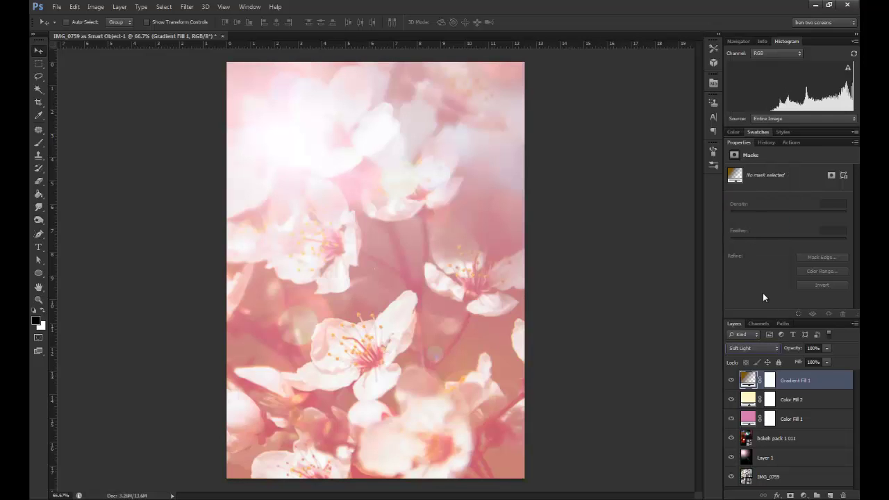
{"action": "left_click", "coordinate": [731, 381]}
{"action": "left_click", "coordinate": [730, 380]}
Tilt the brown gradient fill to an angle of about 120°.
{"action": "double_click", "coordinate": [747, 380]}
{"action": "left_click_drag", "start_coordinate": [312, 181], "coordinate": [309, 180]}
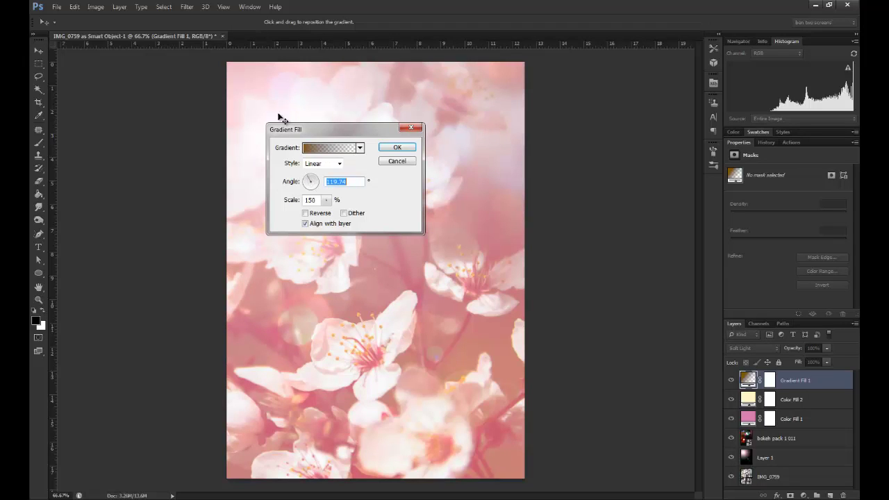
{"action": "left_click", "coordinate": [396, 147]}
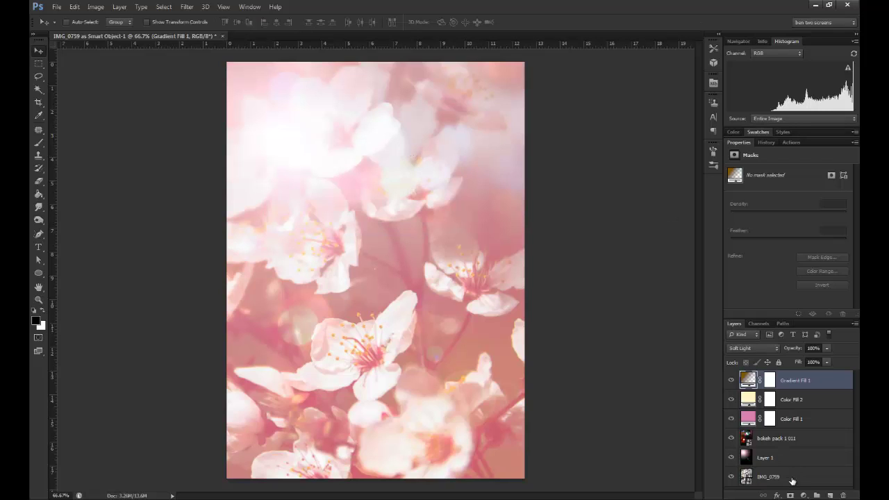
Add a second Gradient fill layer at the top of the layer stack, running from white (ffffff) to transparent.
{"action": "left_click", "coordinate": [803, 495]}
{"action": "left_click", "coordinate": [783, 290]}
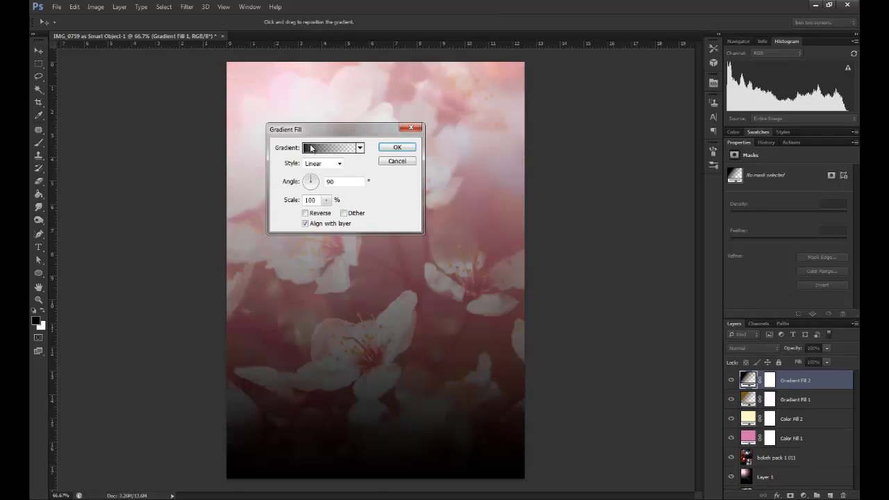
{"action": "left_click", "coordinate": [316, 149]}
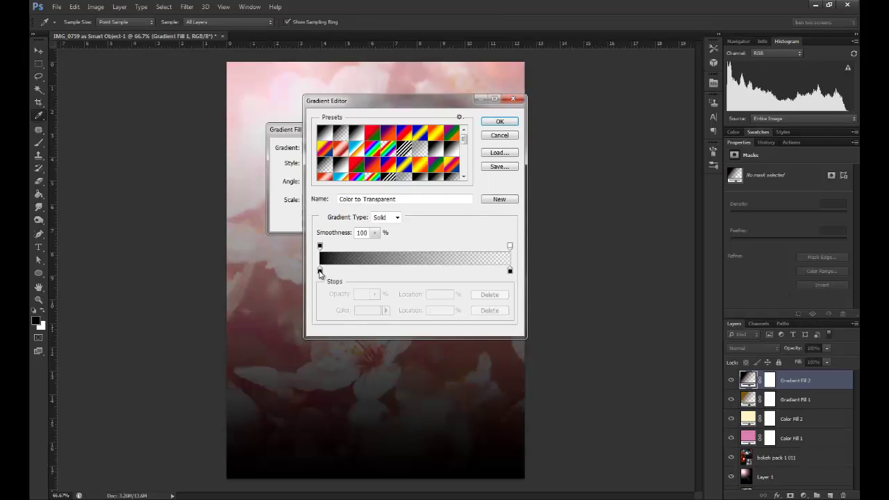
{"action": "left_click", "coordinate": [320, 271]}
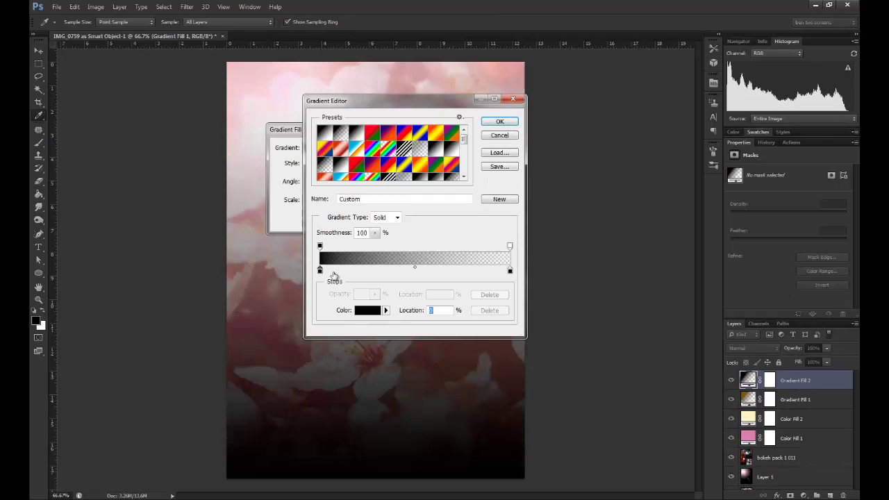
{"action": "left_click", "coordinate": [367, 309]}
{"action": "left_click", "coordinate": [515, 160]}
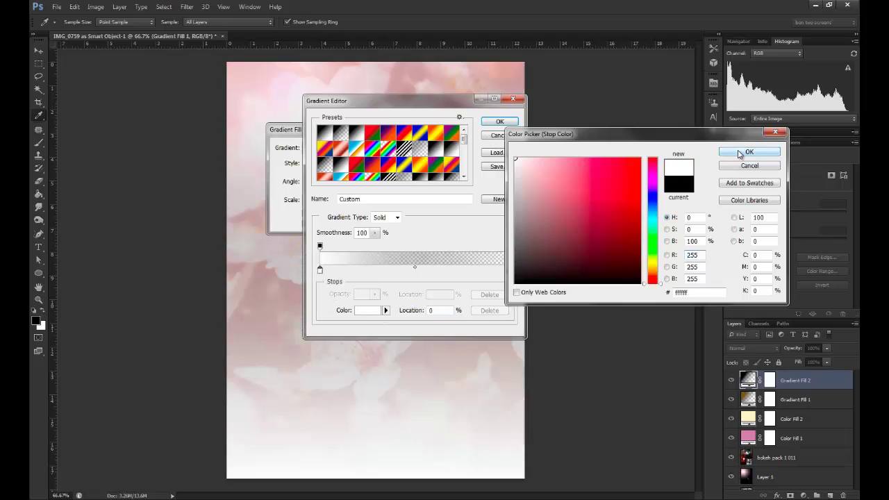
{"action": "left_click", "coordinate": [740, 154]}
{"action": "left_click", "coordinate": [500, 121]}
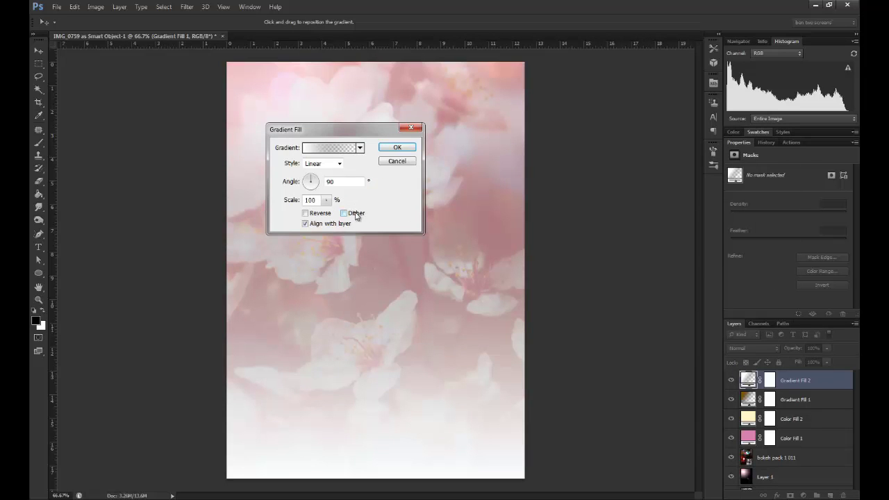
Reverse the white gradient fill and set its angle to about 124°.
{"action": "left_click", "coordinate": [321, 216]}
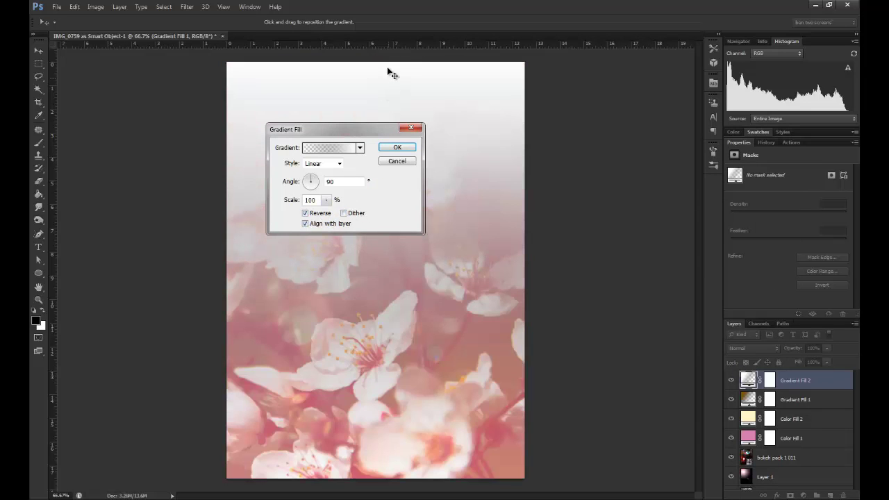
{"action": "left_click", "coordinate": [310, 179]}
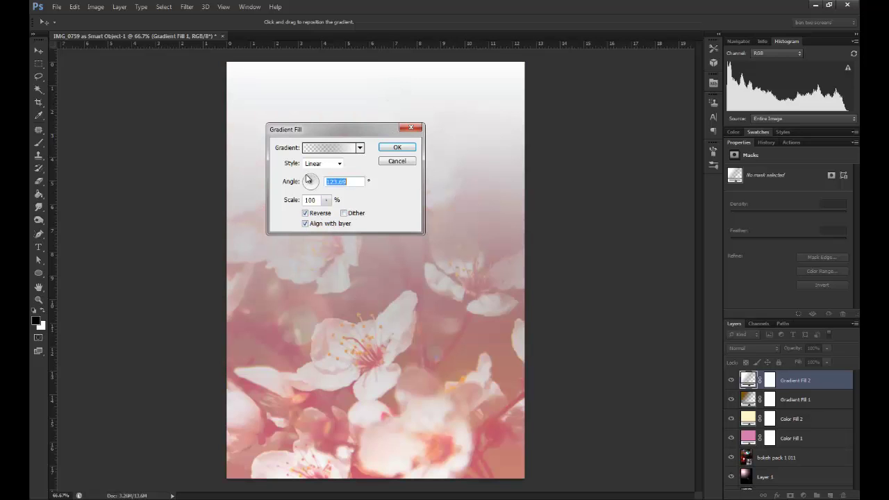
{"action": "left_click", "coordinate": [310, 179]}
{"action": "left_click", "coordinate": [310, 179]}
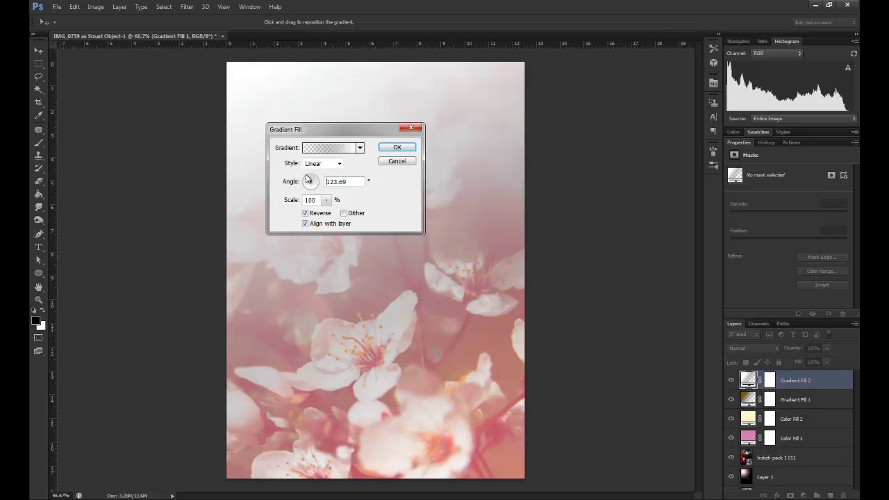
{"action": "left_click", "coordinate": [310, 178]}
{"action": "left_click", "coordinate": [309, 178]}
{"action": "left_click", "coordinate": [310, 178]}
{"action": "left_click", "coordinate": [309, 179]}
{"action": "left_click", "coordinate": [309, 179]}
{"action": "left_click", "coordinate": [397, 147]}
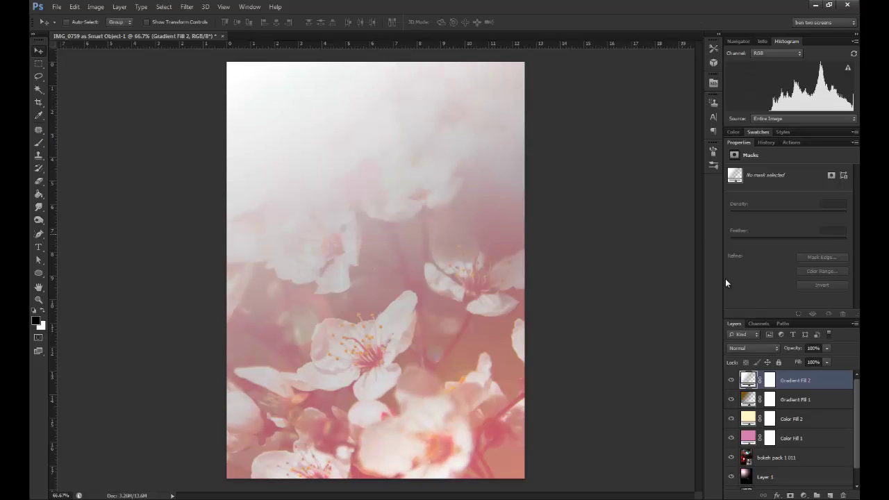
Set the white gradient fill layer's blend mode to Soft Light and compare the image with the layer hidden and shown.
{"action": "left_click", "coordinate": [743, 347]}
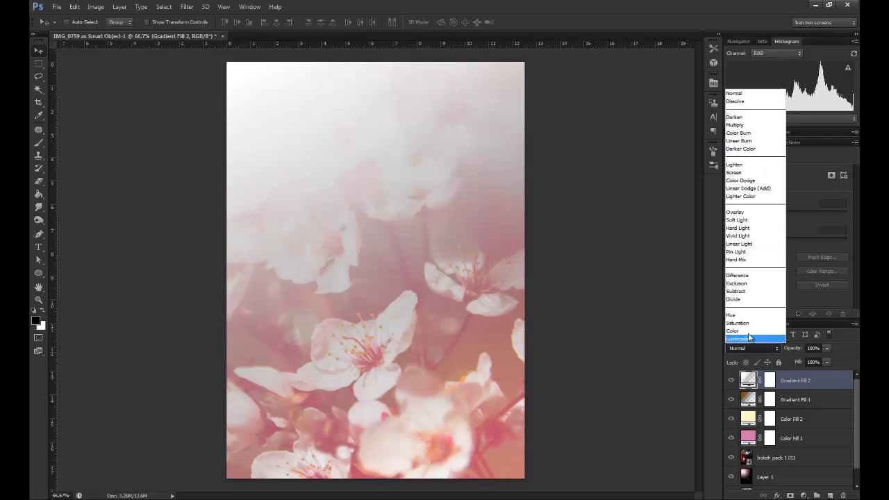
{"action": "left_click", "coordinate": [765, 221]}
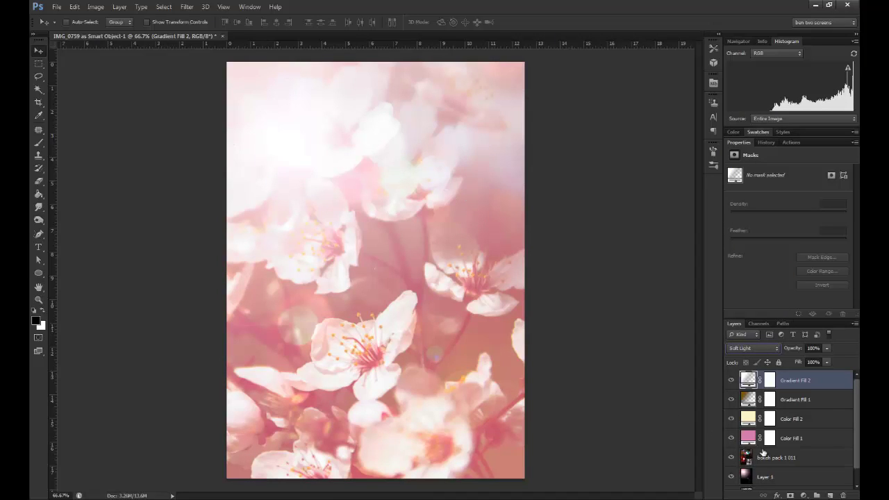
{"action": "left_click", "coordinate": [730, 381]}
{"action": "left_click", "coordinate": [730, 380]}
Try moving the lens flare layer down and to the right, then duplicate it and undo the duplication.
{"action": "left_click", "coordinate": [792, 482]}
{"action": "left_click_drag", "start_coordinate": [373, 243], "coordinate": [403, 268]}
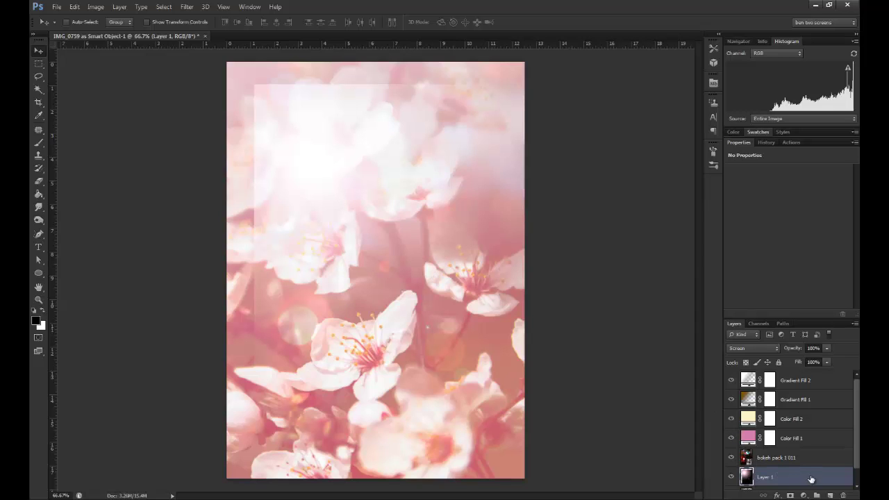
{"action": "left_click_drag", "start_coordinate": [810, 479], "coordinate": [830, 494]}
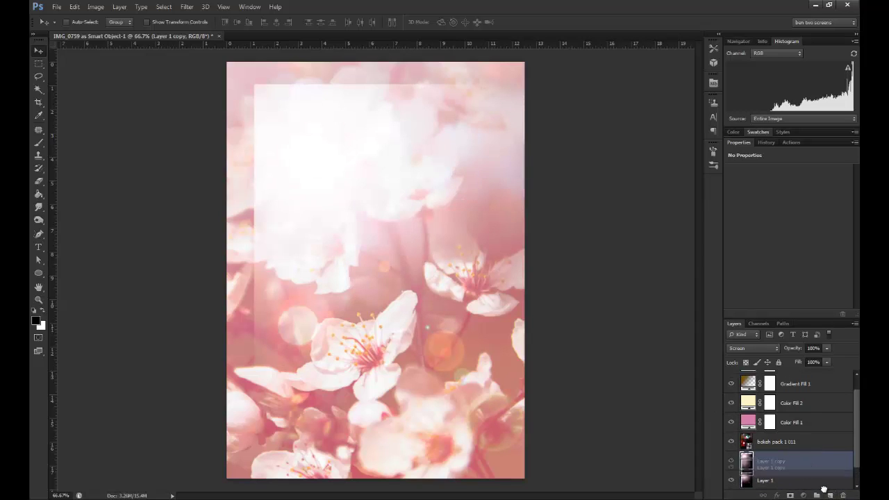
{"action": "key", "text": "ctrl+z"}
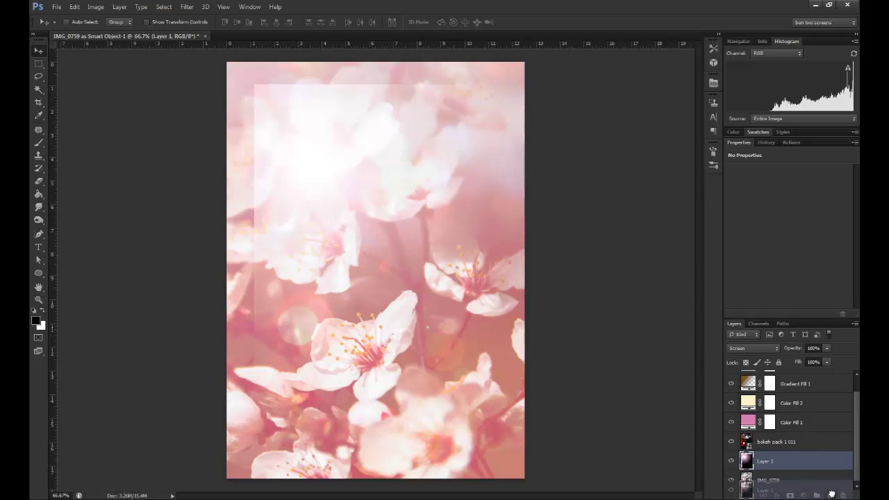
Delete the lens flare layer and replace it with a new layer directly above the photo, filled with black.
{"action": "left_click_drag", "start_coordinate": [831, 493], "coordinate": [842, 495]}
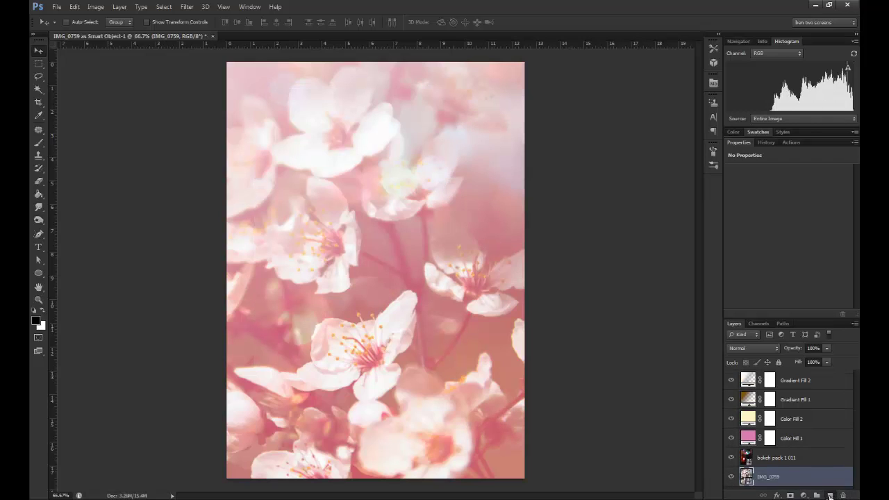
{"action": "left_click", "coordinate": [829, 496]}
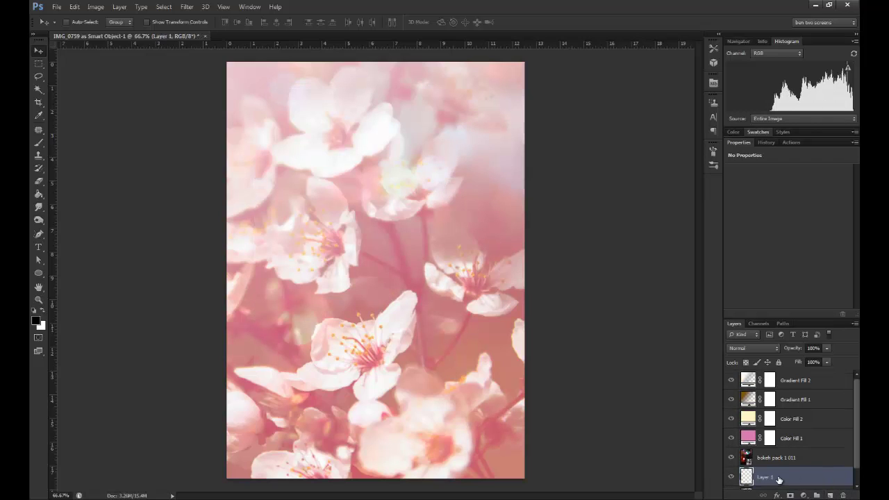
{"action": "left_click", "coordinate": [38, 193]}
{"action": "left_click", "coordinate": [317, 234]}
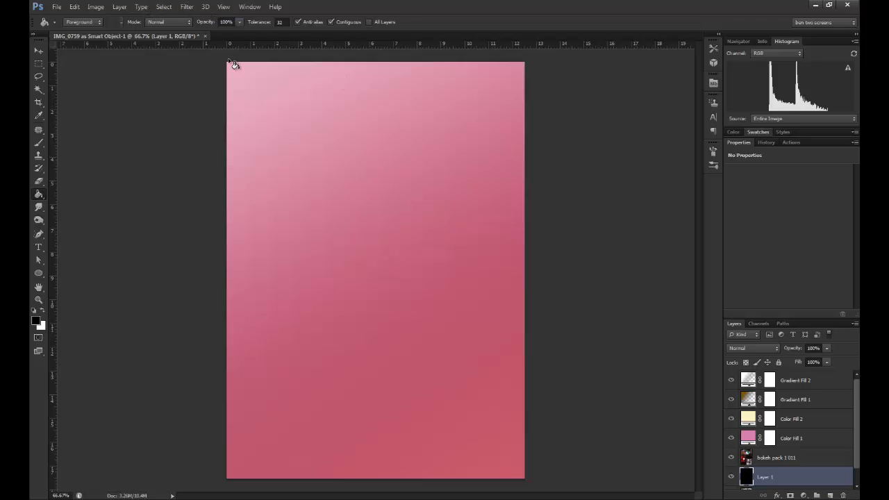
Render a brightened 50-300mm Zoom lens flare in the upper-left corner of the black layer and set the layer's blend mode to Screen.
{"action": "left_click", "coordinate": [187, 4]}
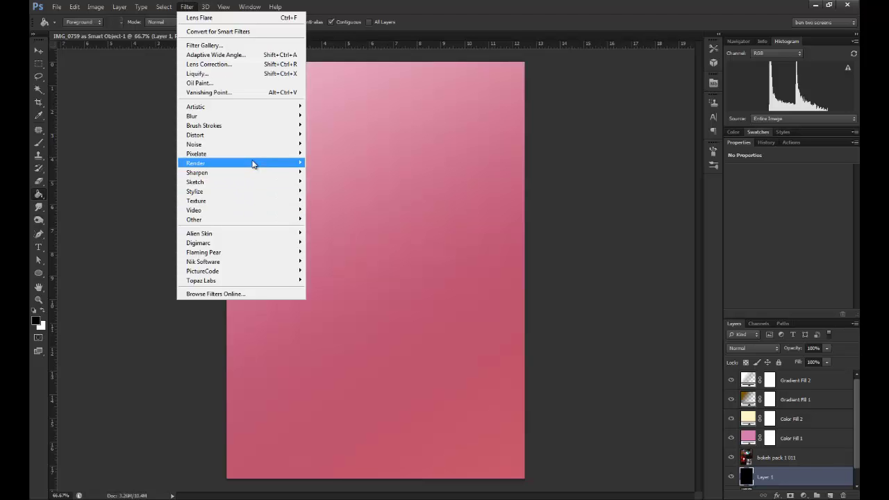
{"action": "mouse_move", "coordinate": [254, 162]}
{"action": "left_click", "coordinate": [350, 193]}
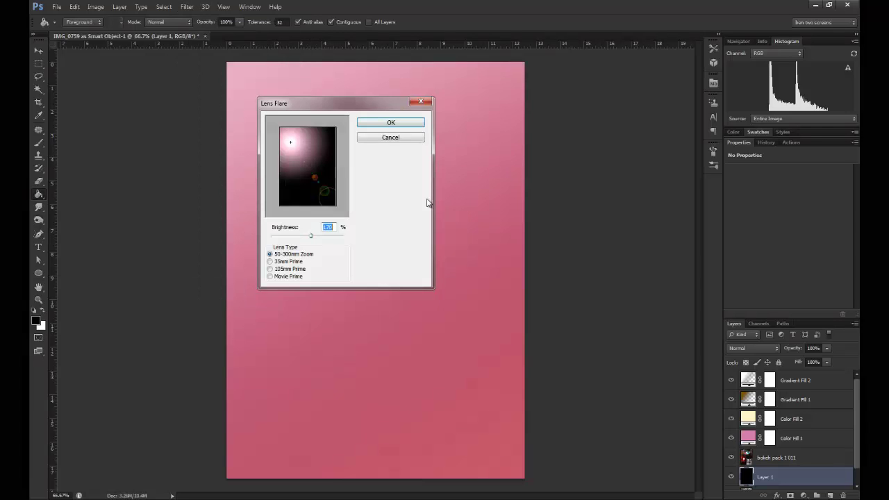
{"action": "left_click", "coordinate": [287, 139]}
{"action": "left_click", "coordinate": [287, 138]}
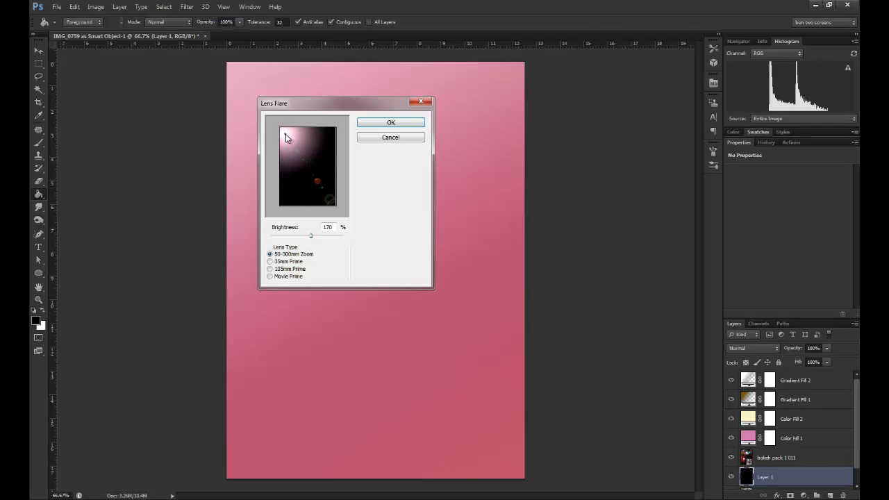
{"action": "left_click_drag", "start_coordinate": [311, 238], "coordinate": [316, 237]}
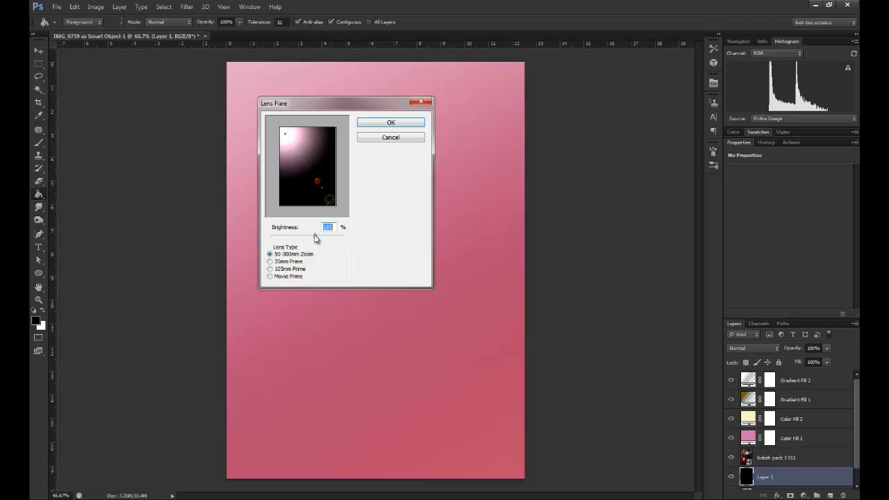
{"action": "left_click", "coordinate": [287, 136]}
{"action": "left_click", "coordinate": [284, 137]}
{"action": "left_click", "coordinate": [416, 124]}
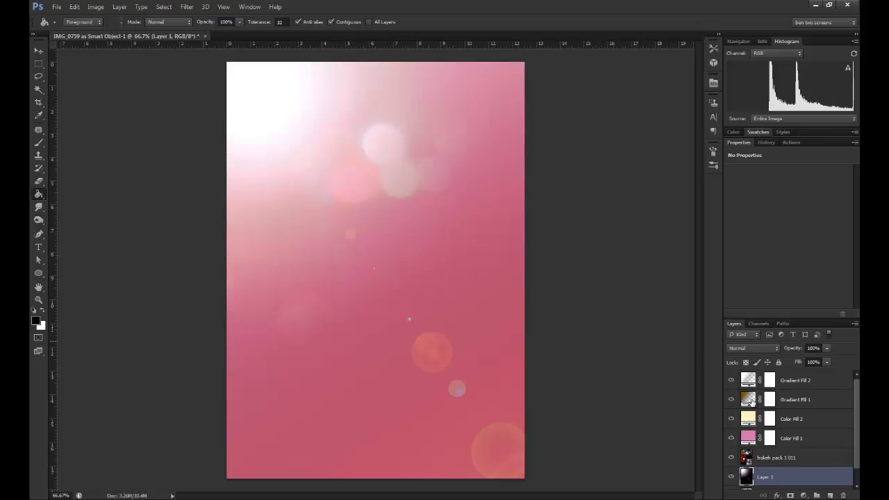
{"action": "left_click", "coordinate": [768, 347]}
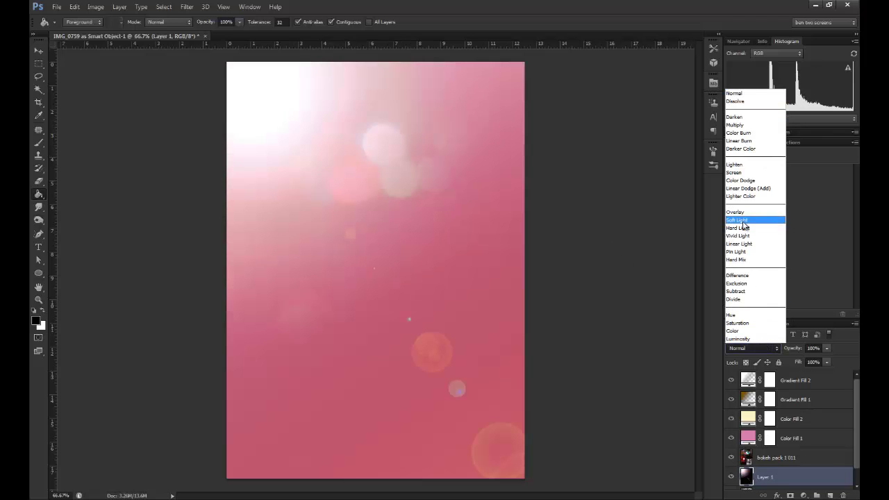
{"action": "left_click", "coordinate": [736, 172]}
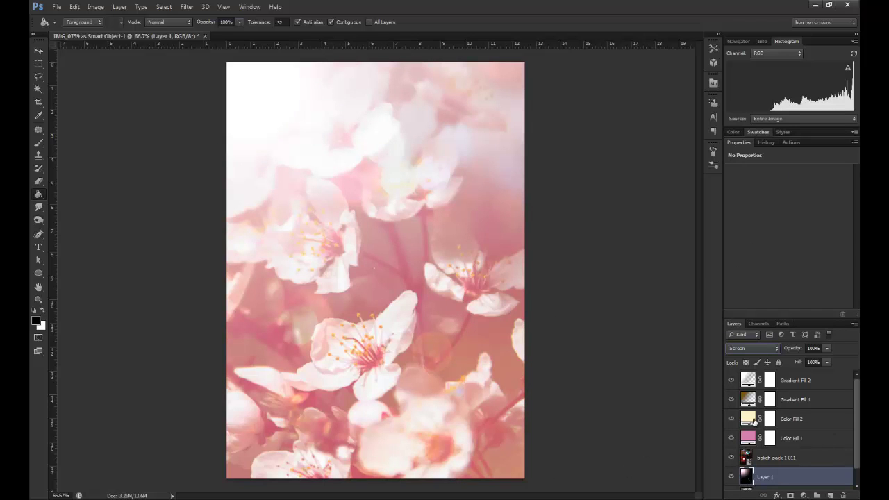
Place the bokeh pack 1 003 image directly above the existing bokeh layer and scale it to about 149% so it covers the canvas.
{"action": "left_click", "coordinate": [776, 458]}
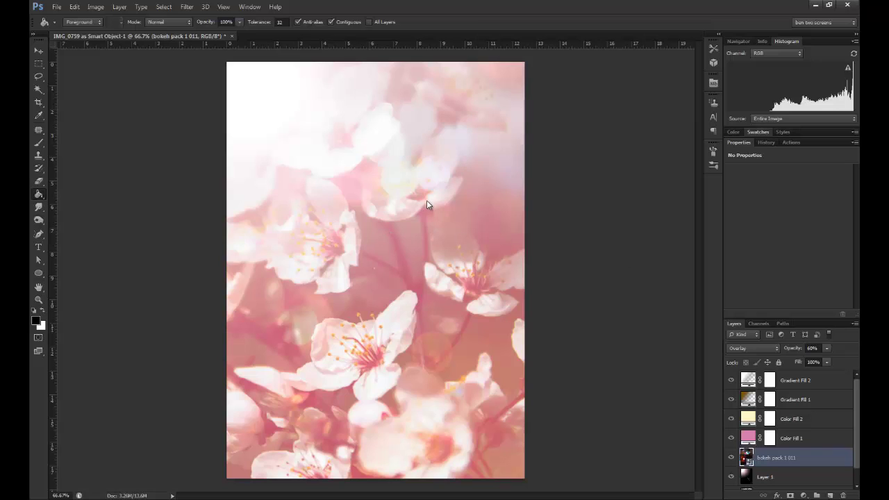
{"action": "key", "text": "ctrl+t"}
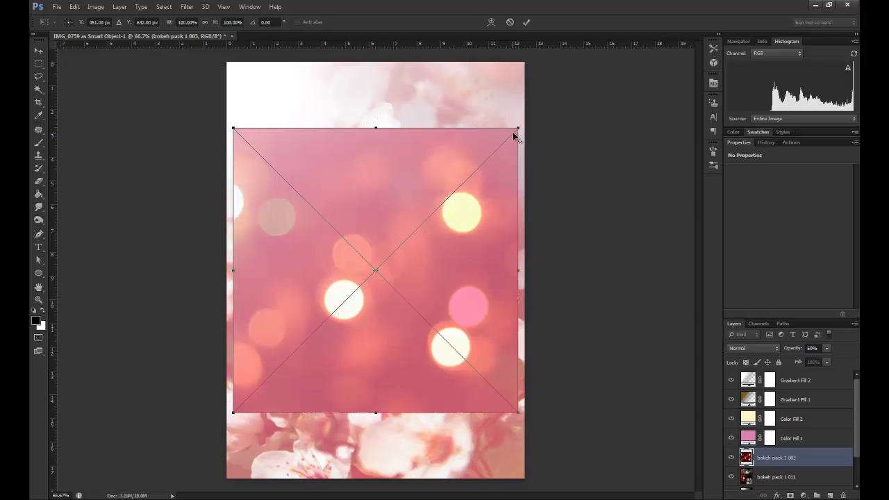
{"action": "left_click_drag", "start_coordinate": [518, 128], "coordinate": [605, 78]}
{"action": "key", "text": "g"}
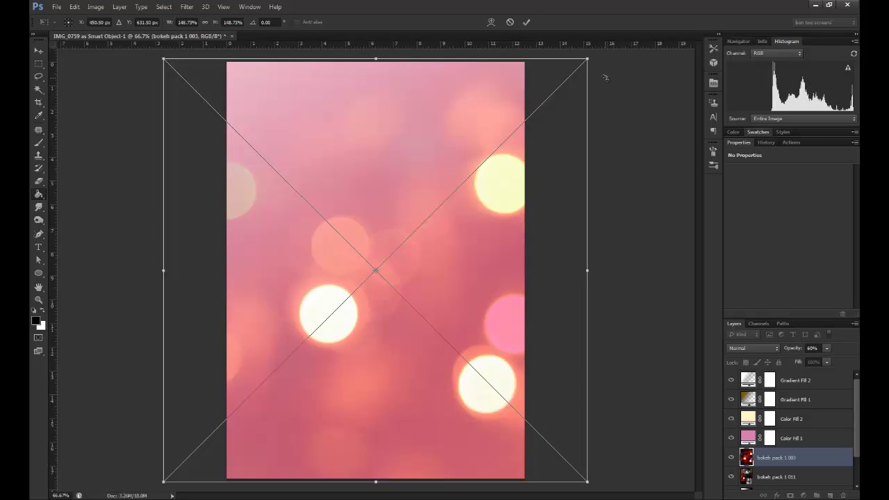
Set the new bokeh layer's blend mode to Overlay and its opacity to about 22%.
{"action": "left_click", "coordinate": [749, 347]}
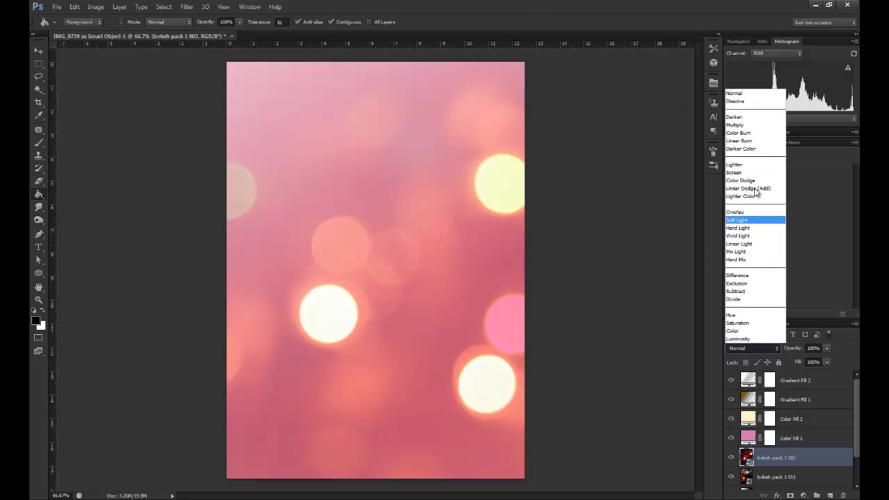
{"action": "left_click", "coordinate": [750, 198]}
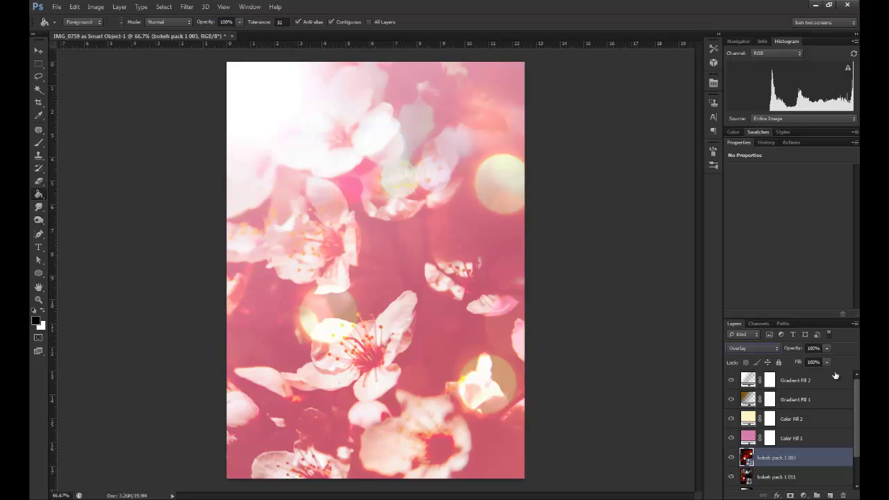
{"action": "left_click", "coordinate": [826, 348]}
{"action": "left_click_drag", "start_coordinate": [808, 361], "coordinate": [794, 362]}
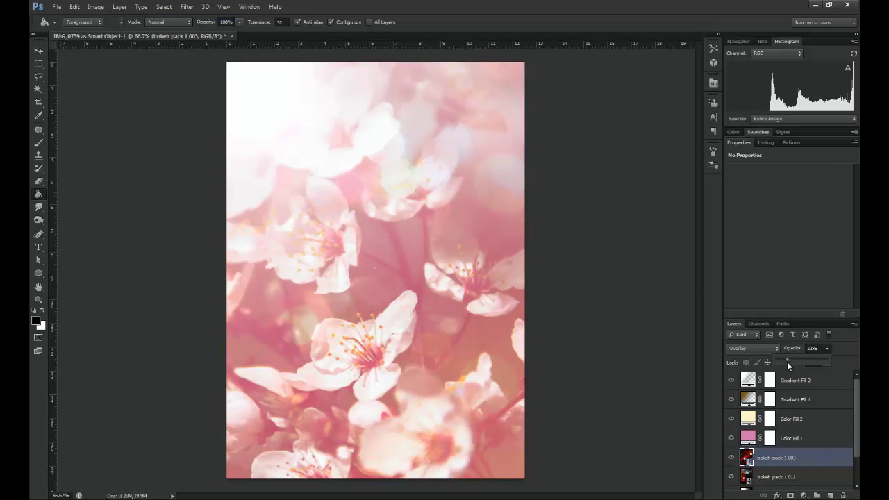
{"action": "left_click", "coordinate": [795, 379]}
{"action": "left_click", "coordinate": [831, 382]}
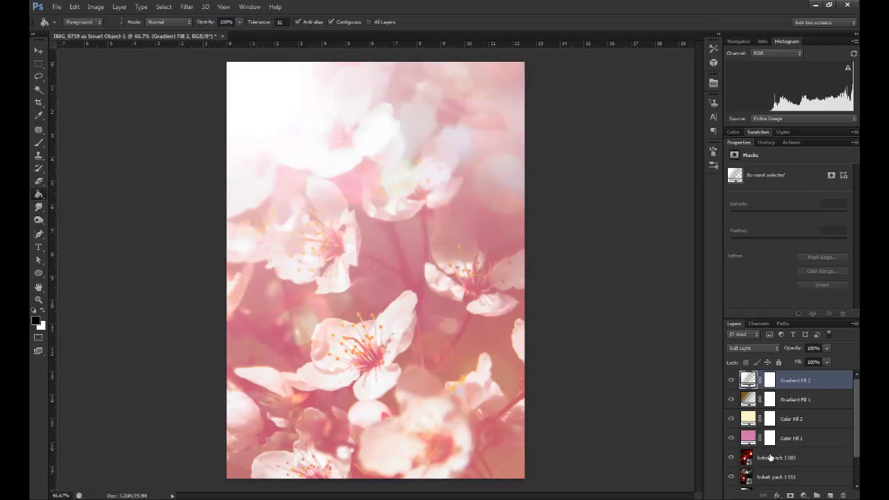
Compare the image with the lens flare layer hidden and shown.
{"action": "left_click_drag", "start_coordinate": [857, 397], "coordinate": [857, 425]}
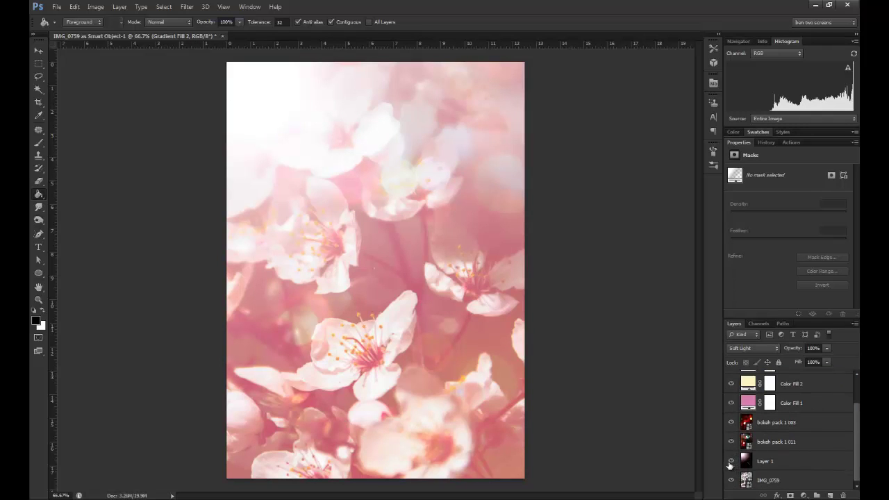
{"action": "left_click", "coordinate": [730, 461]}
{"action": "left_click", "coordinate": [730, 462]}
{"action": "left_click", "coordinate": [729, 461]}
Show the lens flare layer again and set its opacity to about 68%.
{"action": "left_click", "coordinate": [794, 461]}
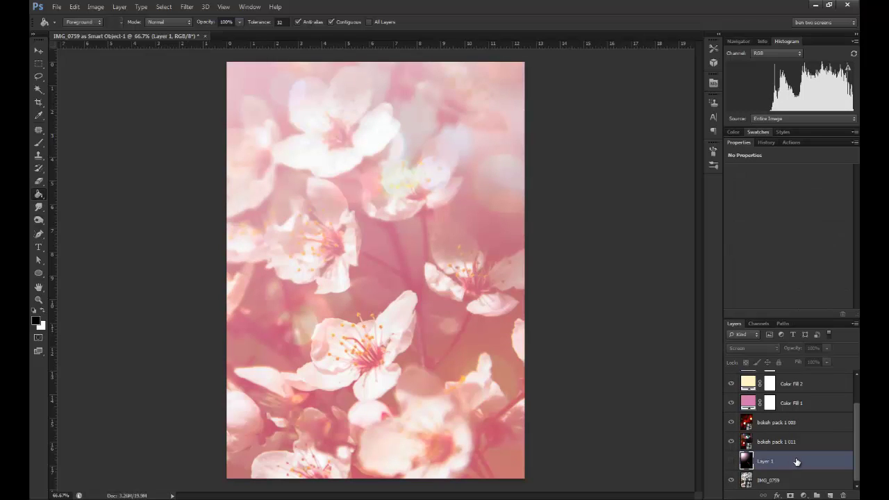
{"action": "left_click", "coordinate": [41, 50]}
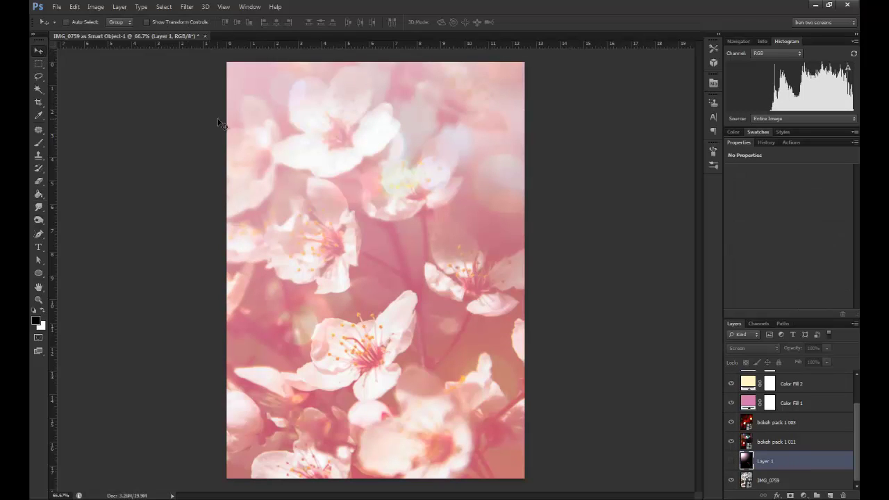
{"action": "left_click", "coordinate": [730, 461]}
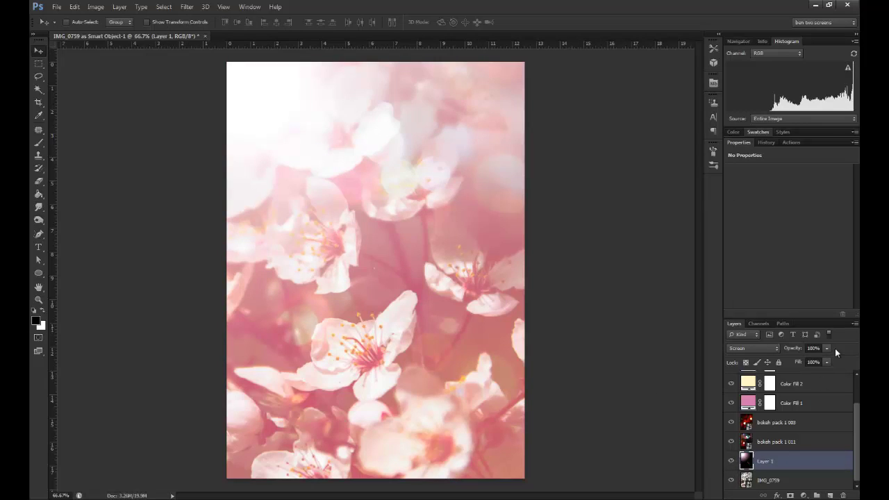
{"action": "left_click", "coordinate": [826, 348]}
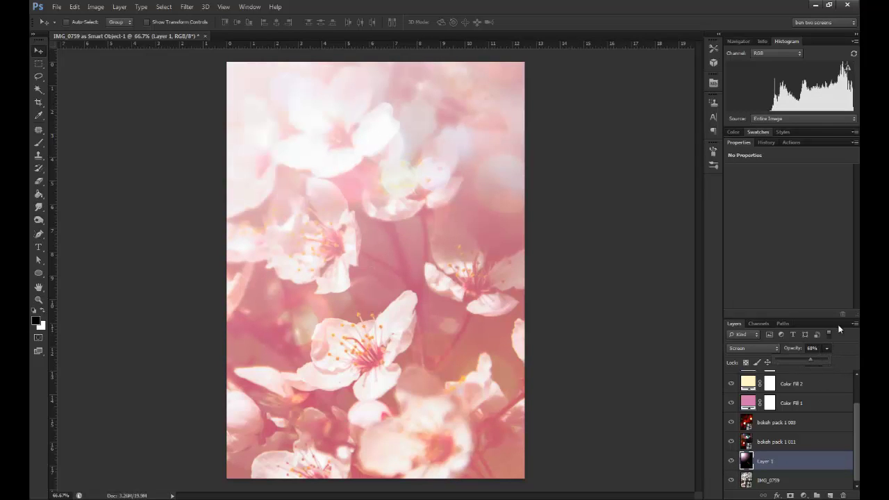
{"action": "left_click", "coordinate": [845, 361]}
Try a Curves adjustment layer above the top gradient fill, lowering the white end and lifting the midtones, and delete it.
{"action": "left_click_drag", "start_coordinate": [856, 427], "coordinate": [845, 384]}
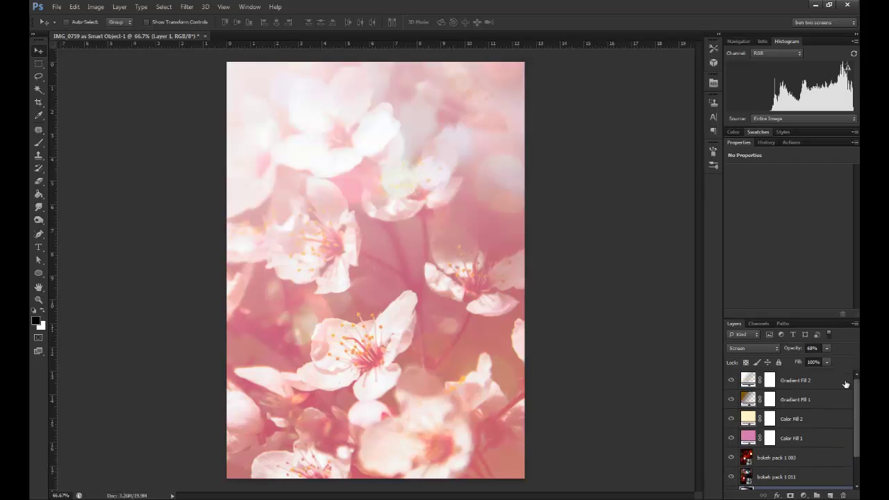
{"action": "left_click", "coordinate": [814, 384]}
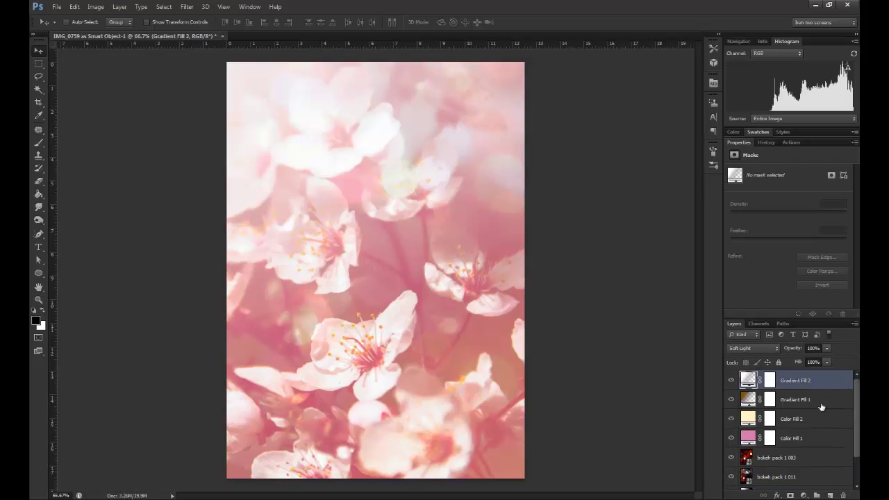
{"action": "left_click", "coordinate": [803, 495]}
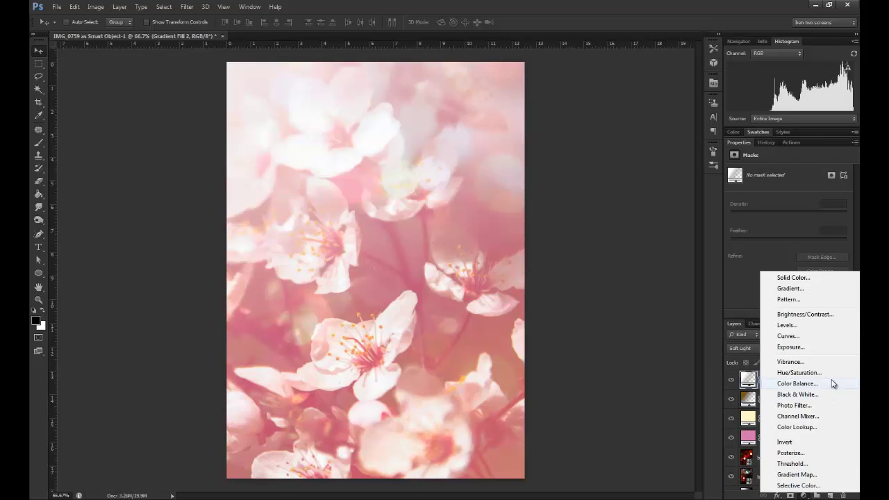
{"action": "left_click", "coordinate": [801, 334]}
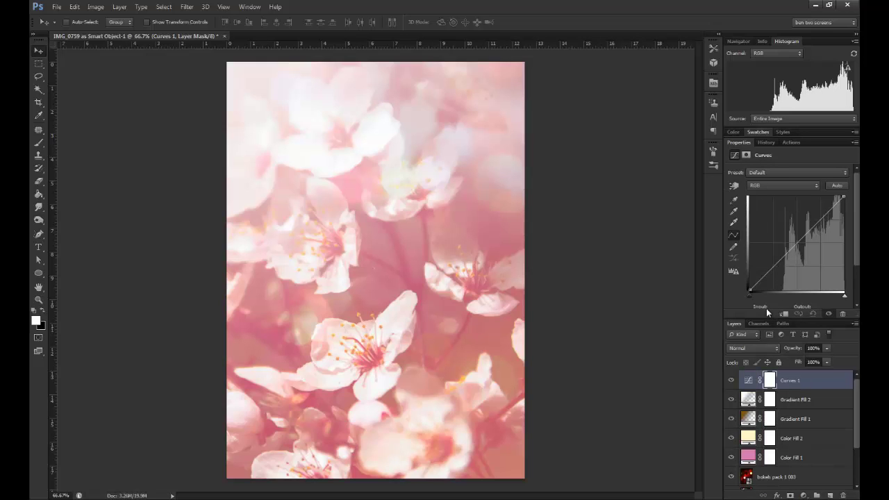
{"action": "left_click_drag", "start_coordinate": [750, 290], "coordinate": [727, 300]}
{"action": "left_click_drag", "start_coordinate": [841, 197], "coordinate": [825, 211]}
{"action": "left_click_drag", "start_coordinate": [791, 241], "coordinate": [797, 239]}
{"action": "left_click", "coordinate": [735, 380]}
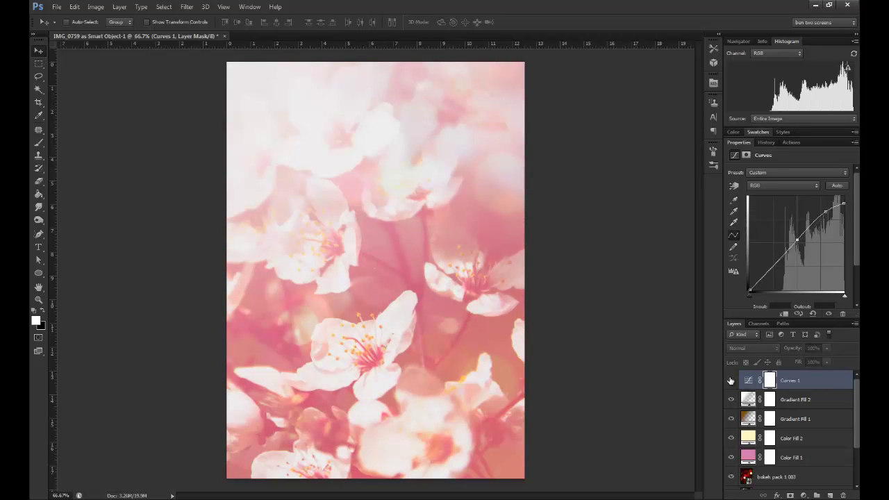
{"action": "left_click_drag", "start_coordinate": [817, 379], "coordinate": [843, 494]}
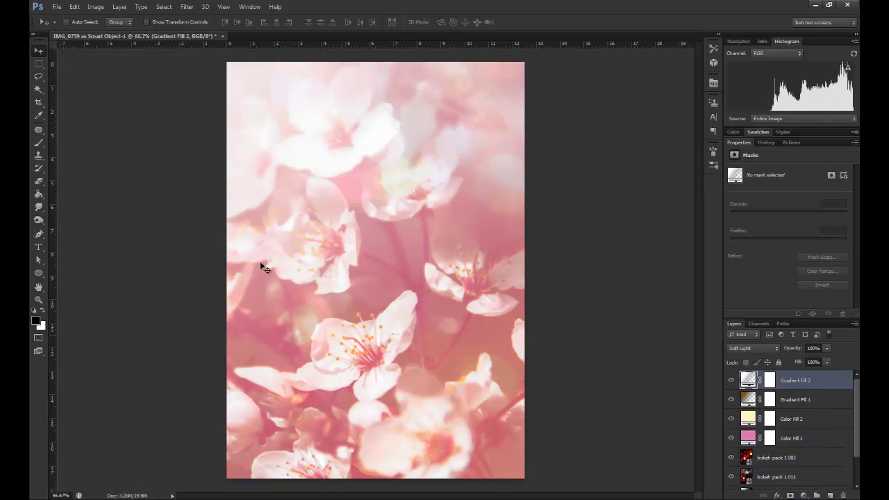
Enlarge the image slightly and set the surrounding canvas area to black.
{"action": "left_click", "coordinate": [39, 300]}
{"action": "left_click_drag", "start_coordinate": [278, 311], "coordinate": [292, 312]}
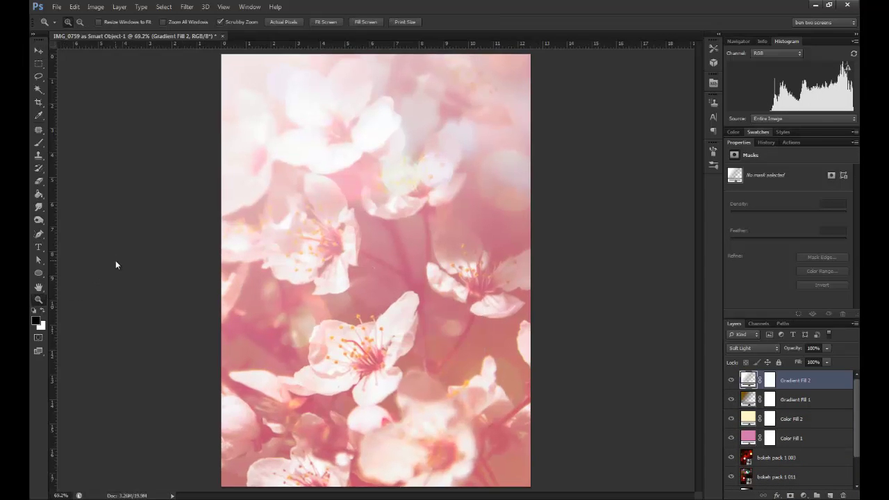
{"action": "right_click", "coordinate": [116, 265]}
{"action": "left_click", "coordinate": [159, 278]}
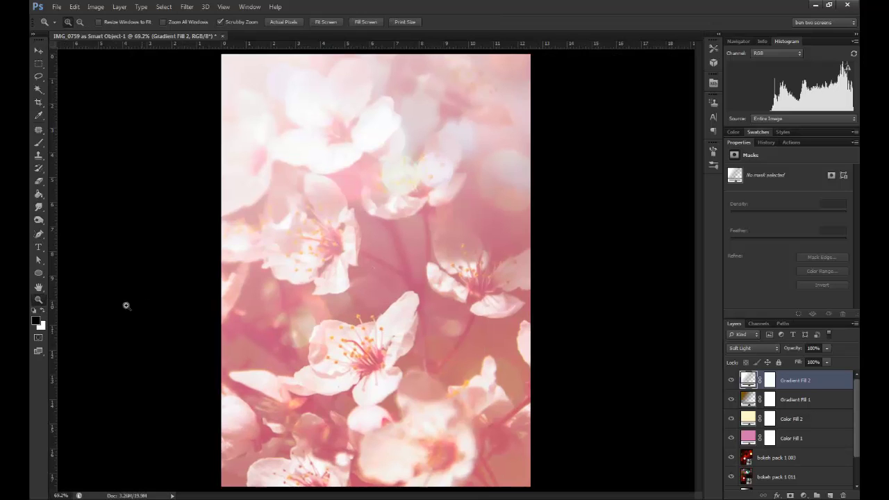
Switch to full screen mode and enlarge the image to review the finished pastel effect.
{"action": "left_click", "coordinate": [40, 351]}
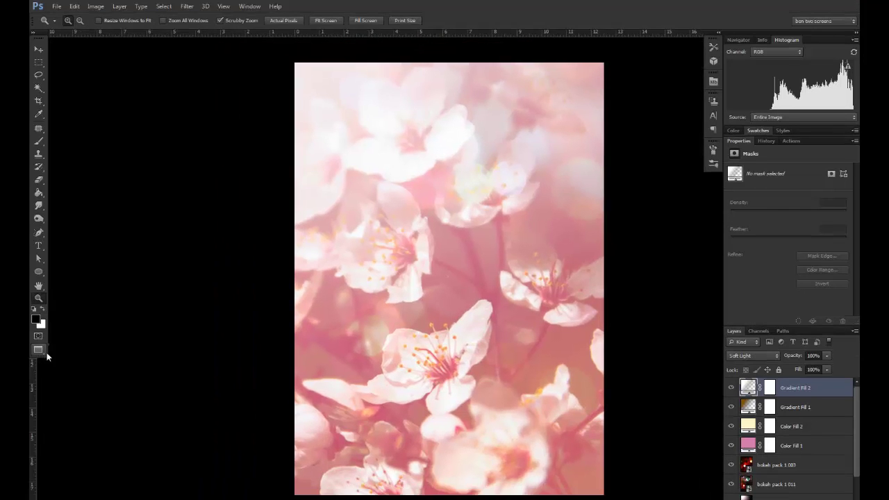
{"action": "right_click", "coordinate": [40, 351]}
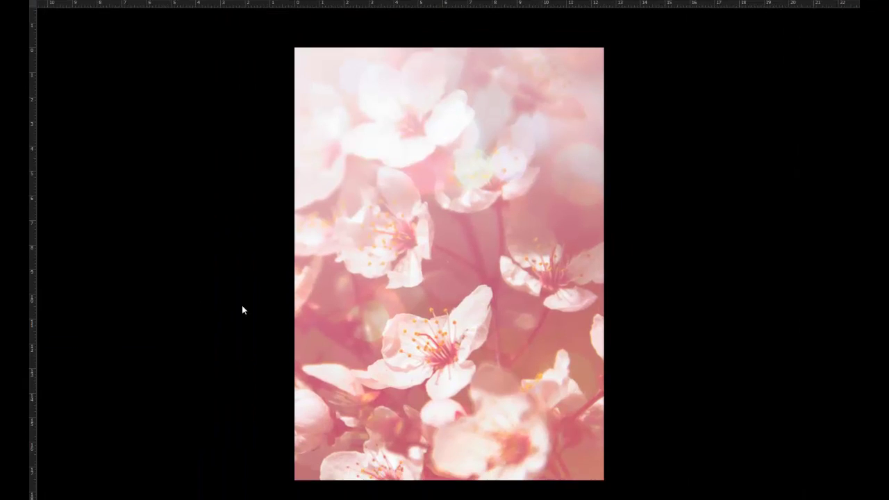
{"action": "key", "text": "ctrl+plus"}
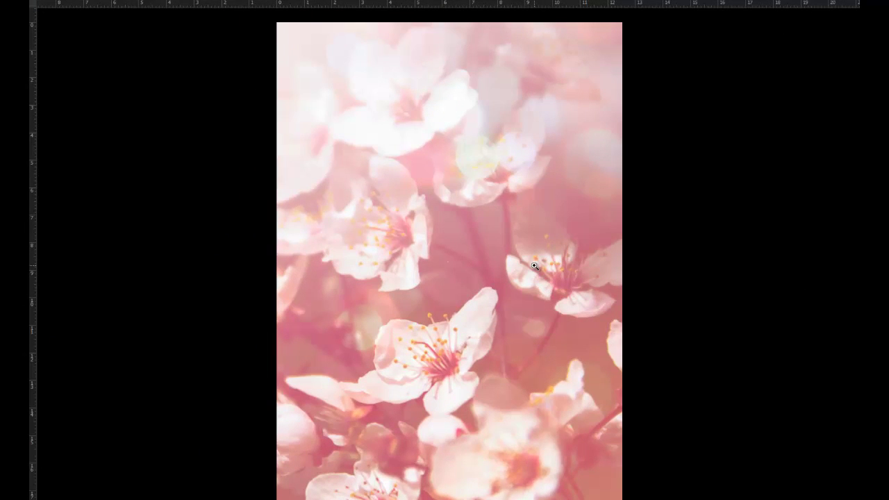